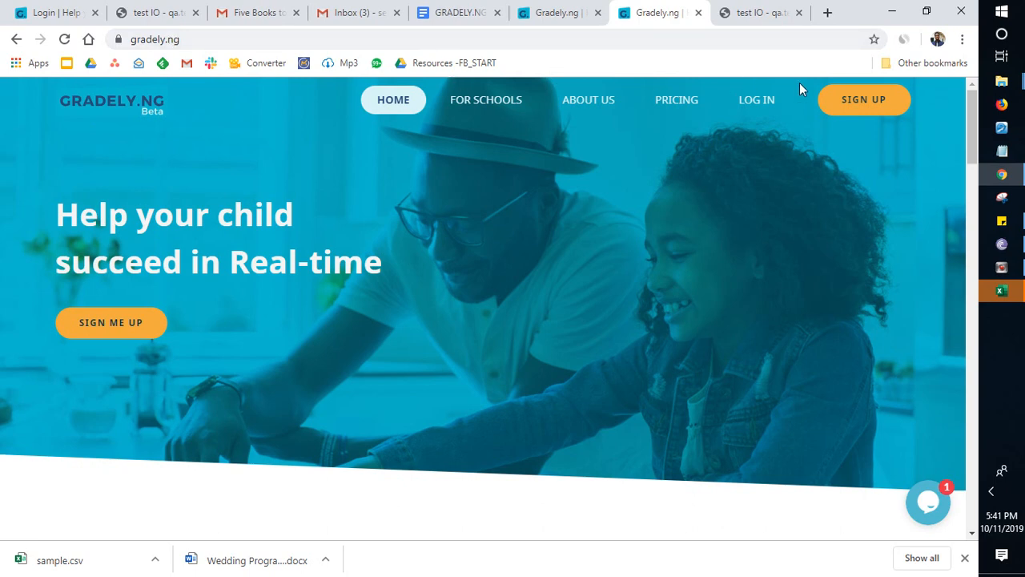
{"action": "left_click", "coordinate": [840, 100]}
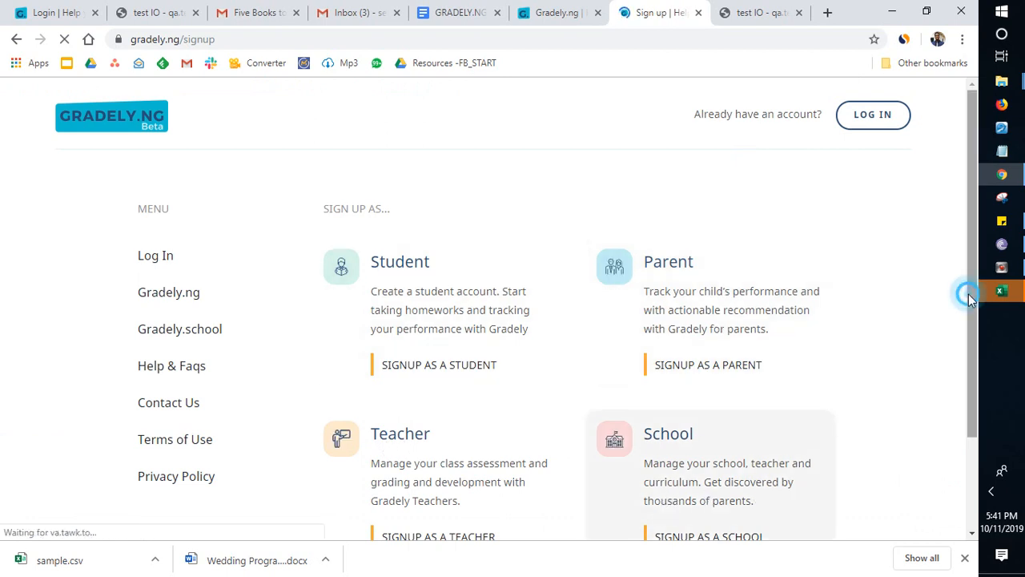
{"action": "left_click_drag", "start_coordinate": [968, 294], "coordinate": [968, 320]}
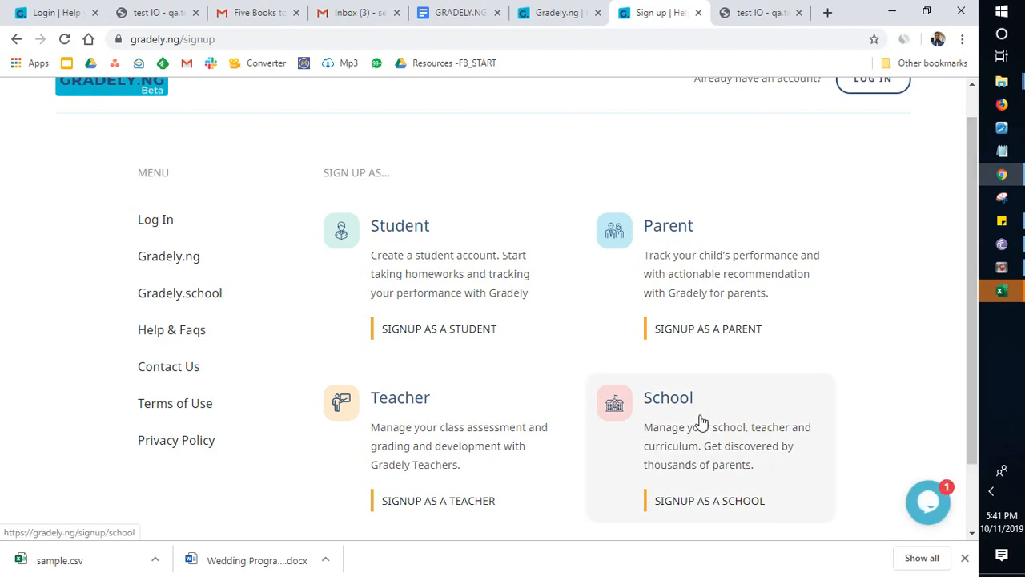
{"action": "left_click", "coordinate": [679, 421]}
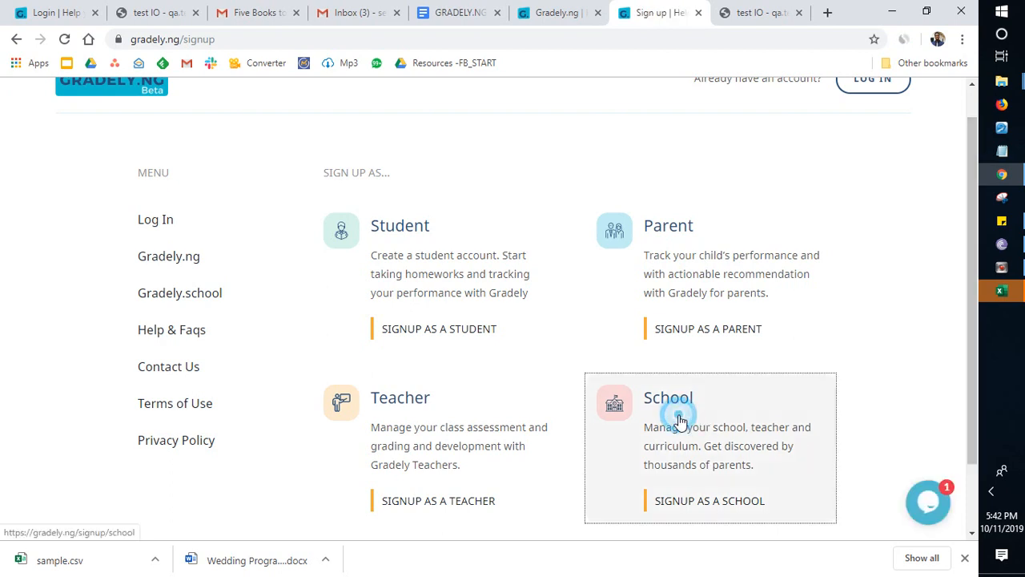
Step: Switch to the test.gradely.ng site and open its sign-up form for a school account
{"action": "left_click", "coordinate": [546, 12]}
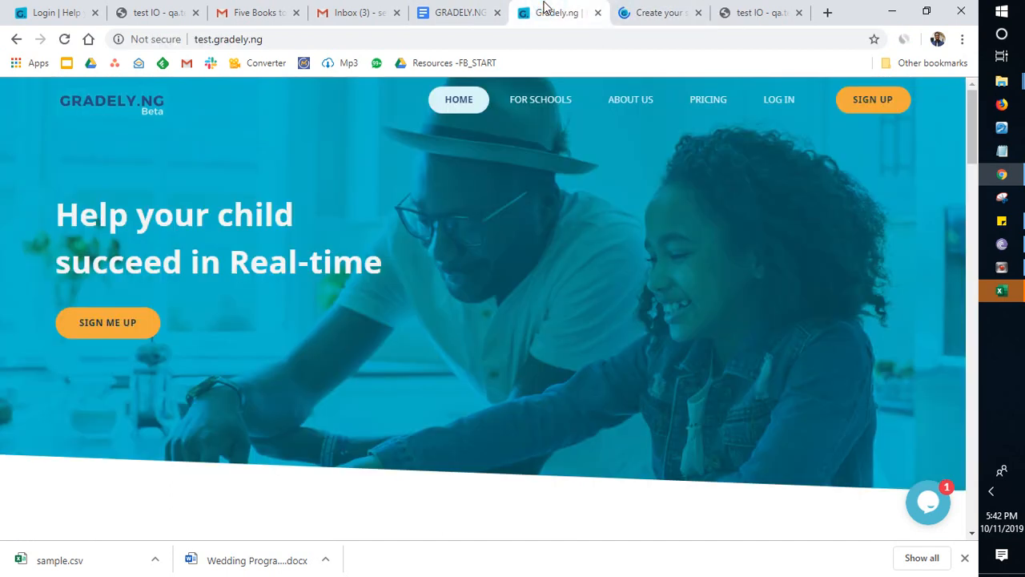
{"action": "left_click", "coordinate": [866, 106]}
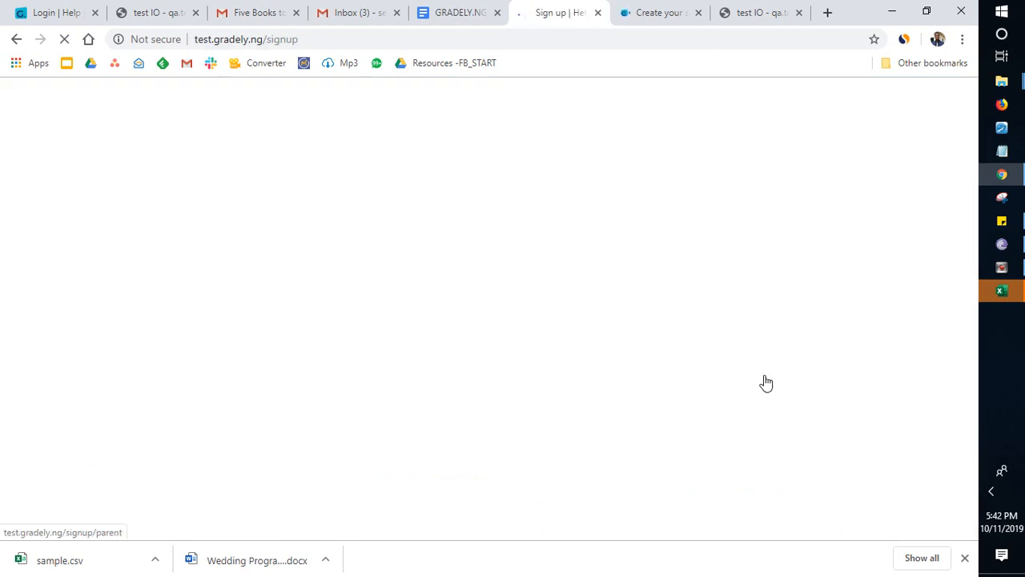
{"action": "left_click", "coordinate": [689, 436]}
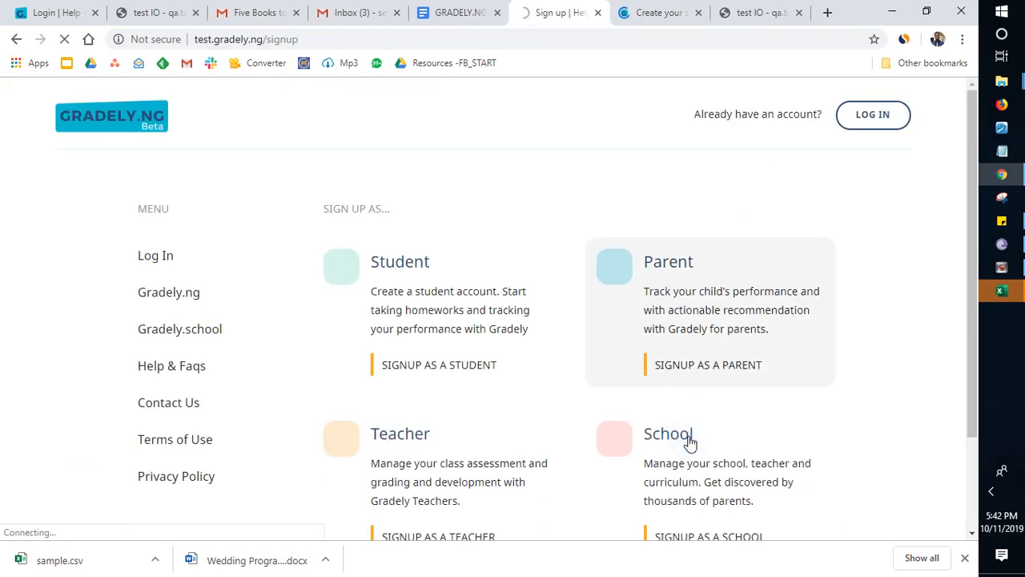
{"action": "left_click", "coordinate": [689, 470]}
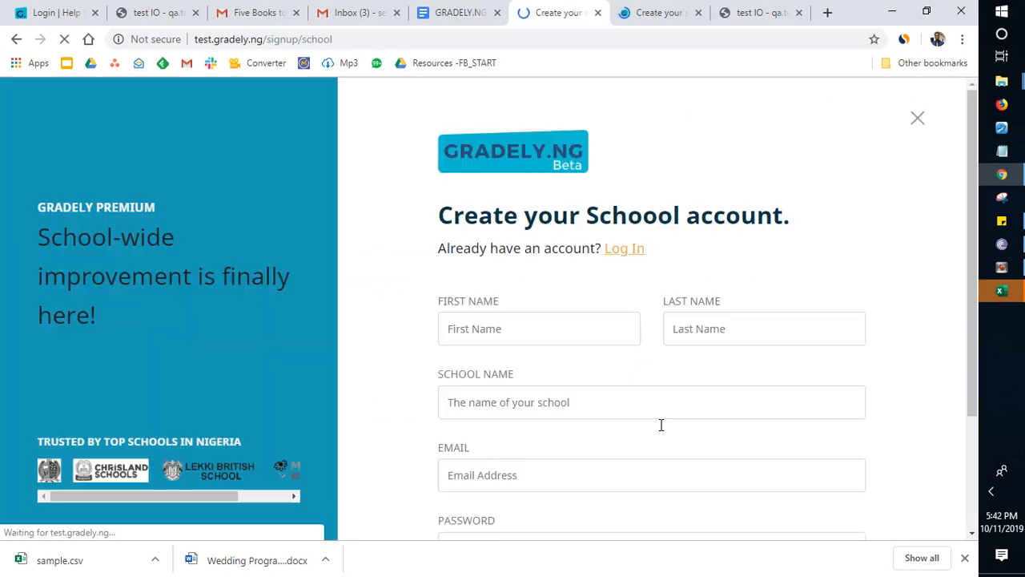
Step: Fill in the contact's first and last name and enter Horizon College as the school name
{"action": "left_click", "coordinate": [543, 333]}
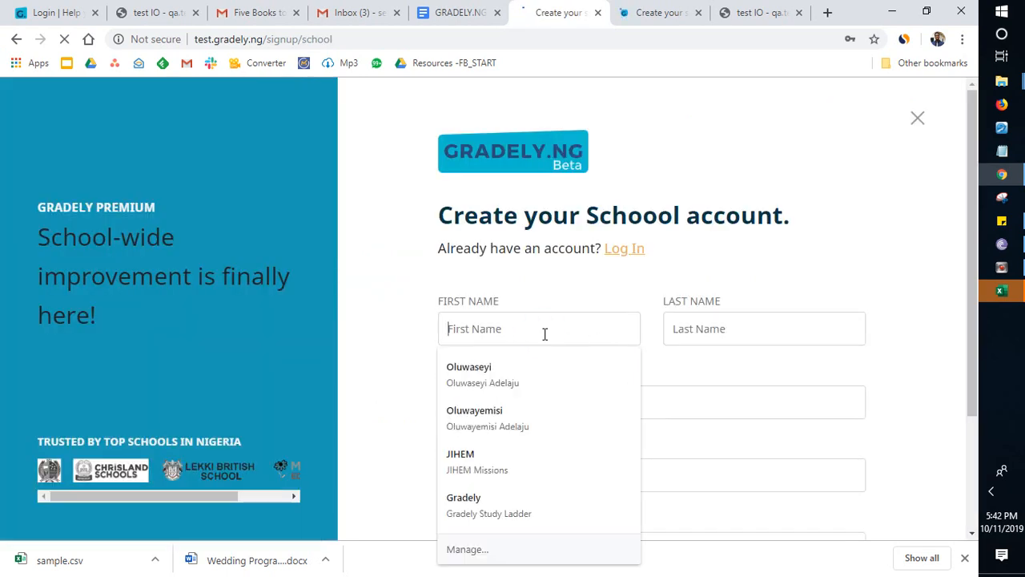
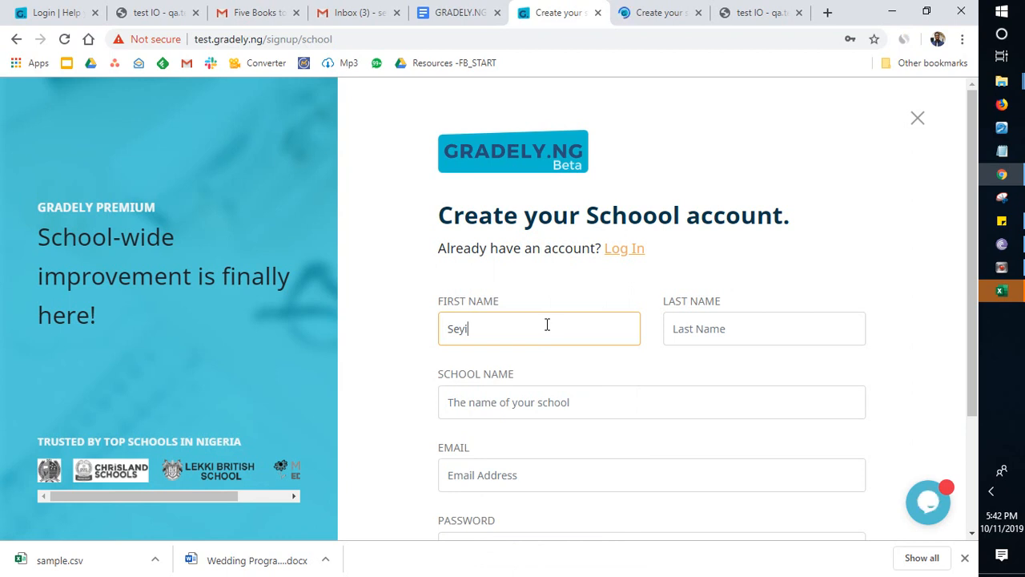
{"action": "key", "text": "Tab"}
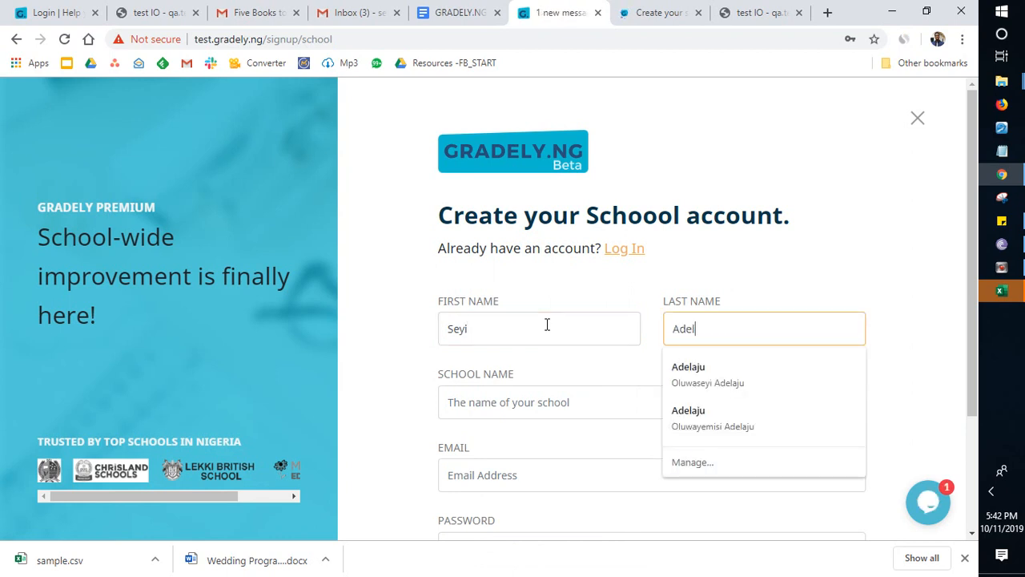
{"action": "key", "text": "Tab"}
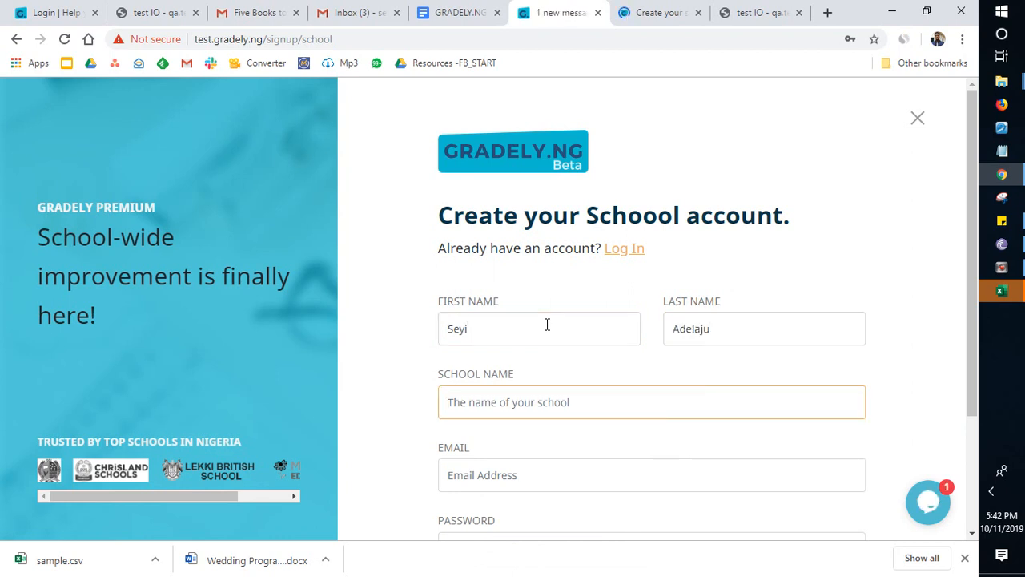
{"action": "type", "text": "Horizon Colle"}
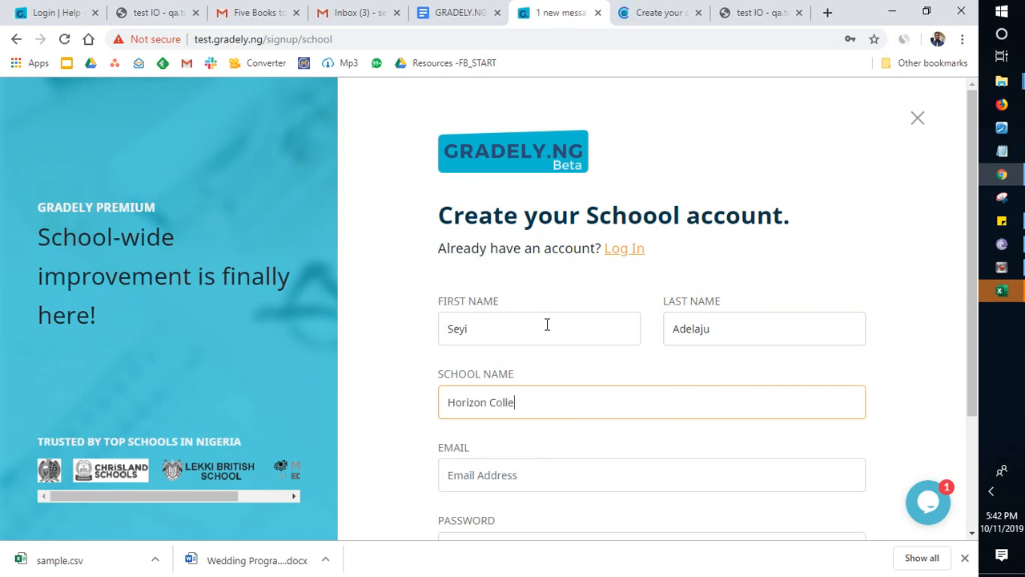
{"action": "type", "text": "ge"}
Step: Fill in the school's email address in the sign-up form
{"action": "scroll", "coordinate": [517, 457], "scroll_direction": "down", "scroll_amount": 1}
{"action": "left_click", "coordinate": [497, 367]}
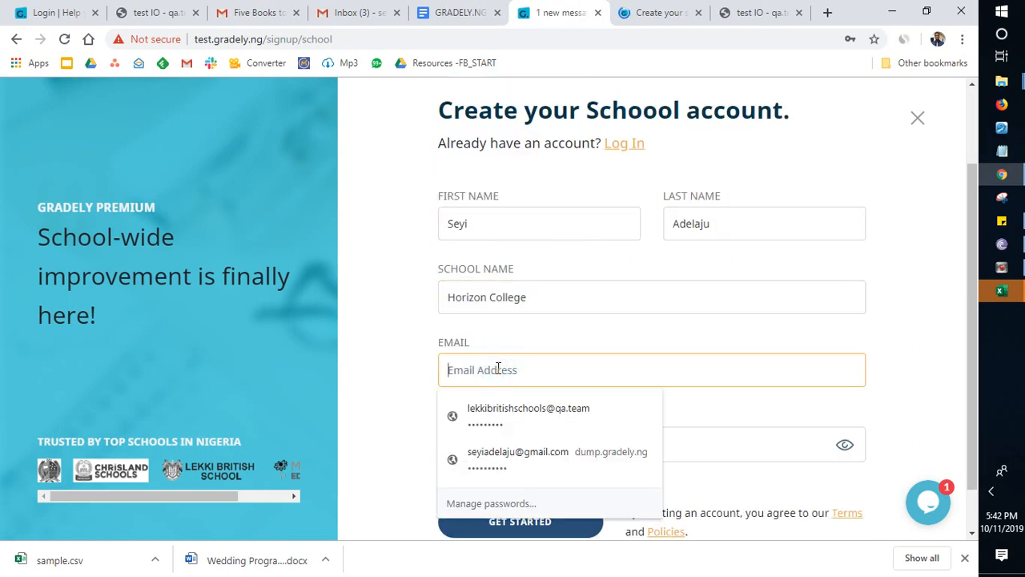
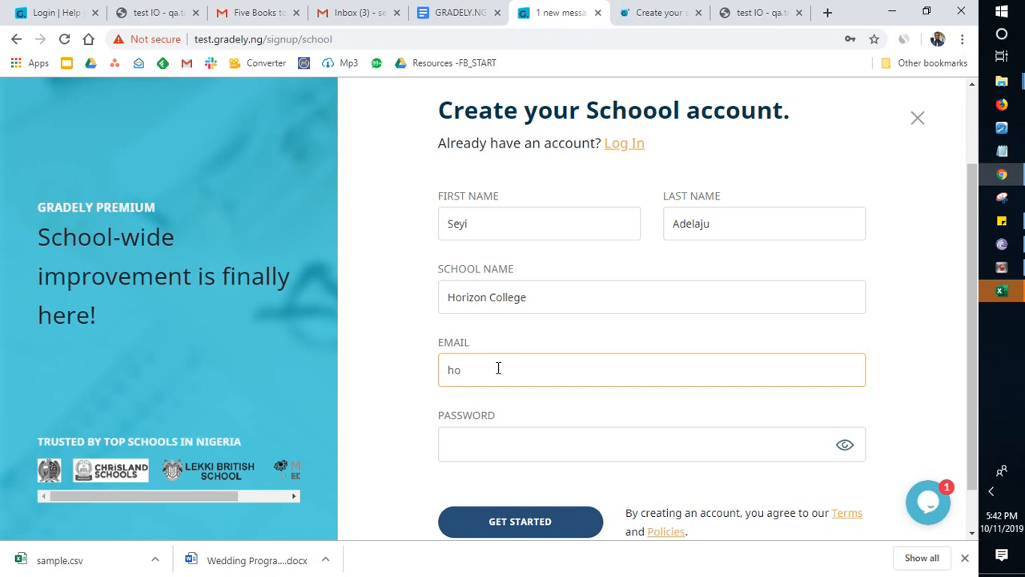
Step: Enter the account password and submit the form to create the school account
{"action": "left_click", "coordinate": [609, 449]}
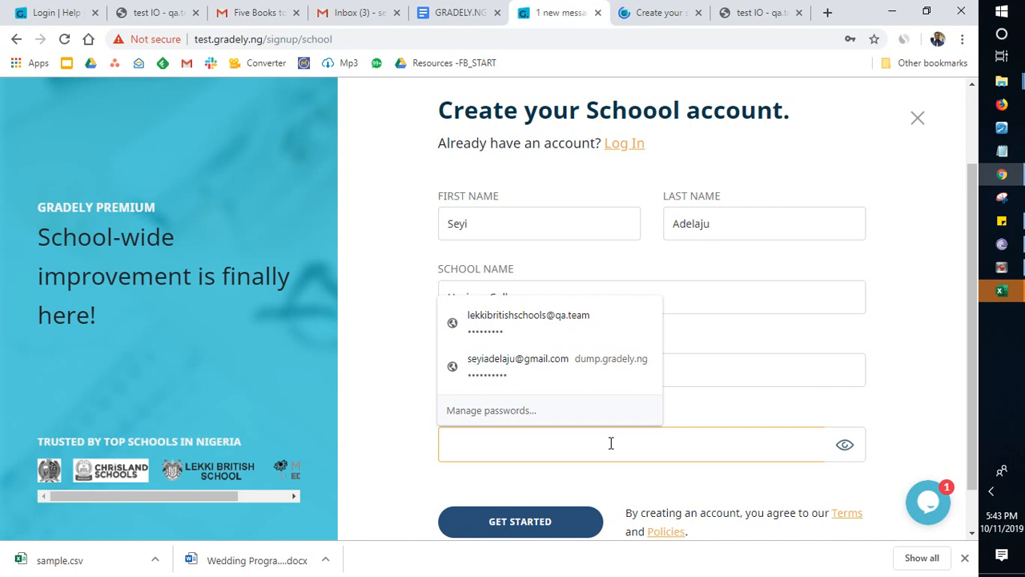
{"action": "type", "text": "pa"}
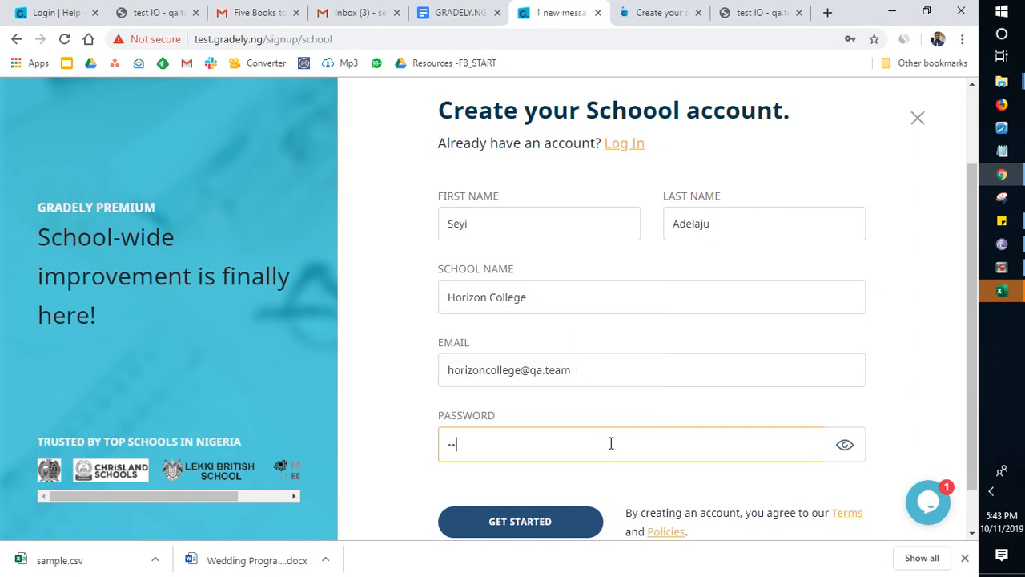
{"action": "type", "text": "ssword1"}
{"action": "scroll", "coordinate": [663, 441], "scroll_direction": "down", "scroll_amount": 1}
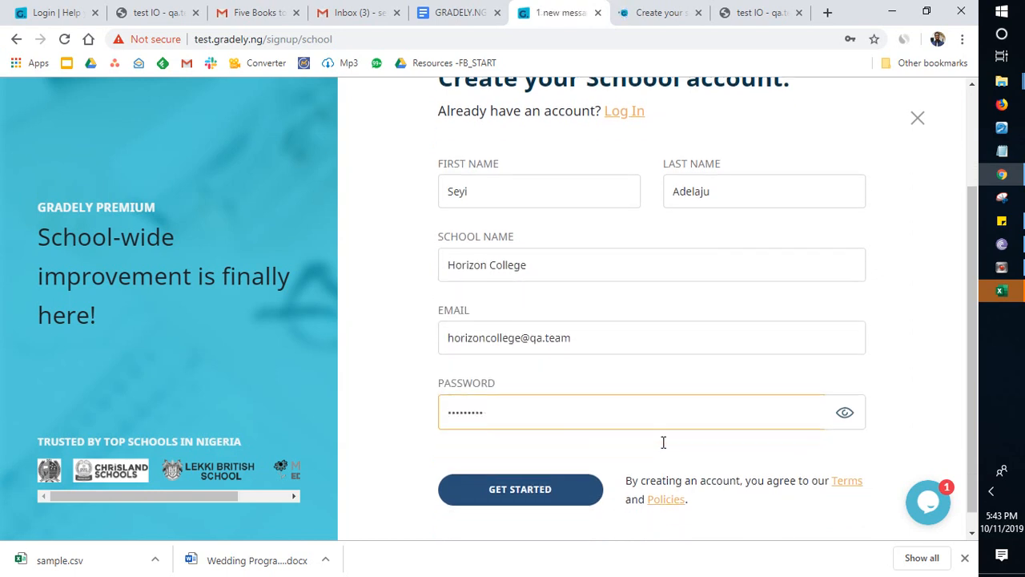
{"action": "left_click", "coordinate": [535, 475]}
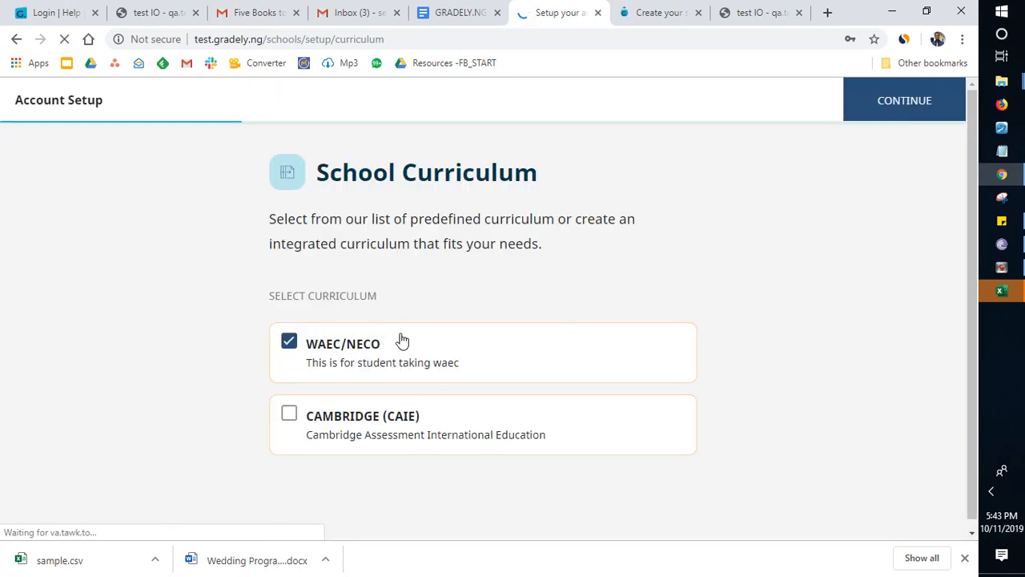
Step: Try both curriculum options, leave only WAEC/NECO selected, and continue to the class configuration
{"action": "left_click", "coordinate": [298, 426]}
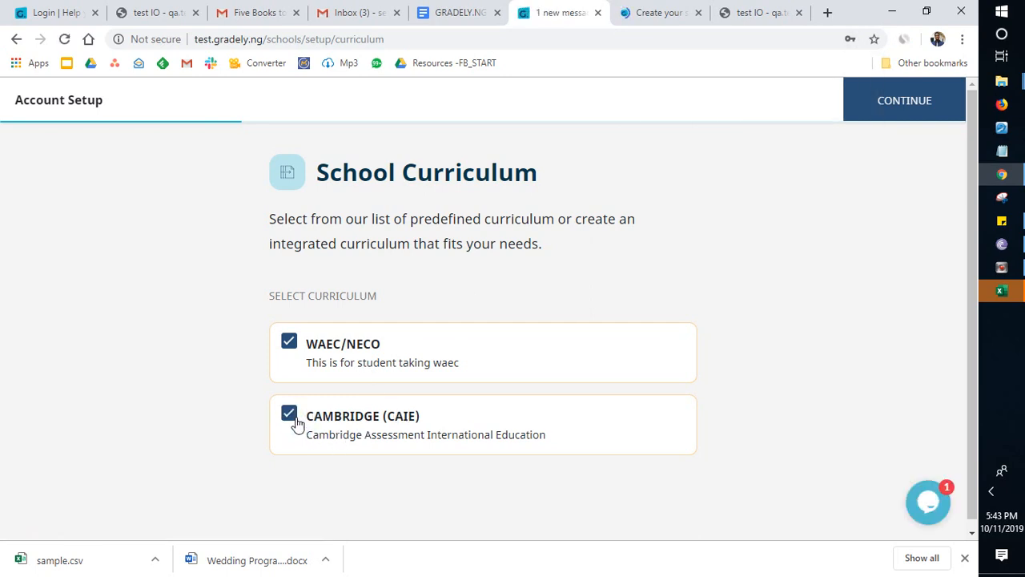
{"action": "left_click", "coordinate": [289, 342]}
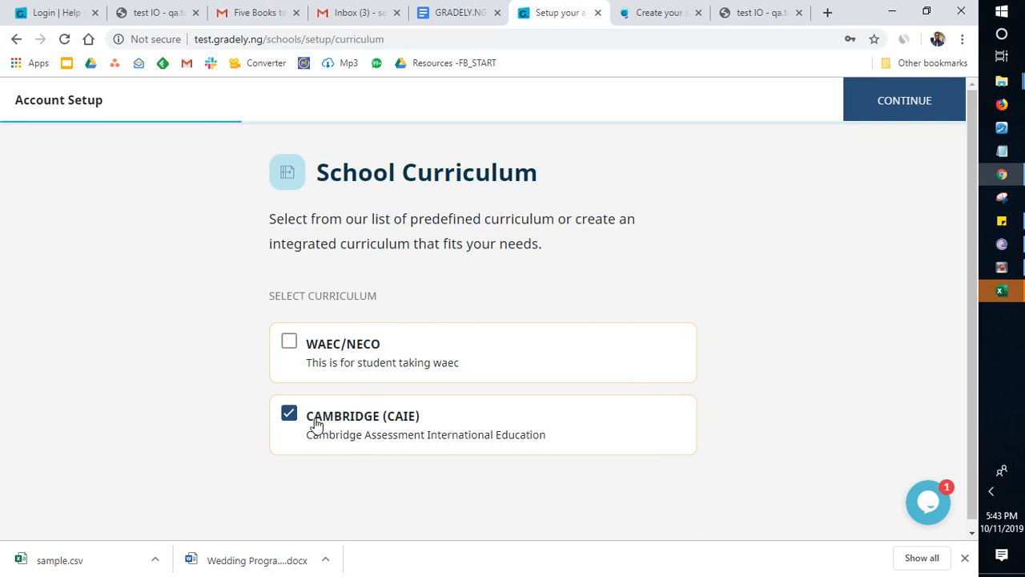
{"action": "left_click", "coordinate": [289, 339]}
{"action": "left_click", "coordinate": [289, 415]}
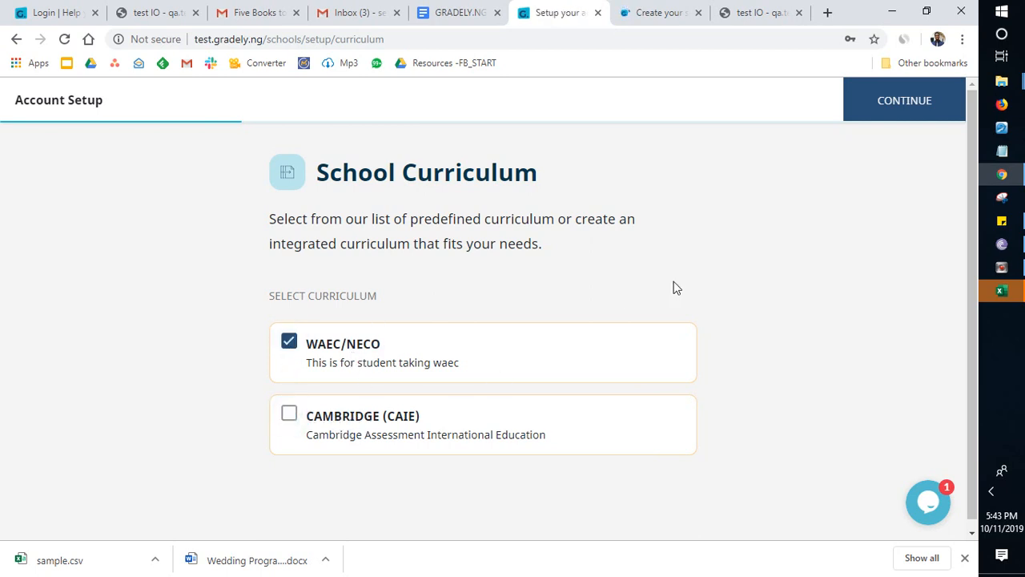
{"action": "left_click", "coordinate": [885, 110]}
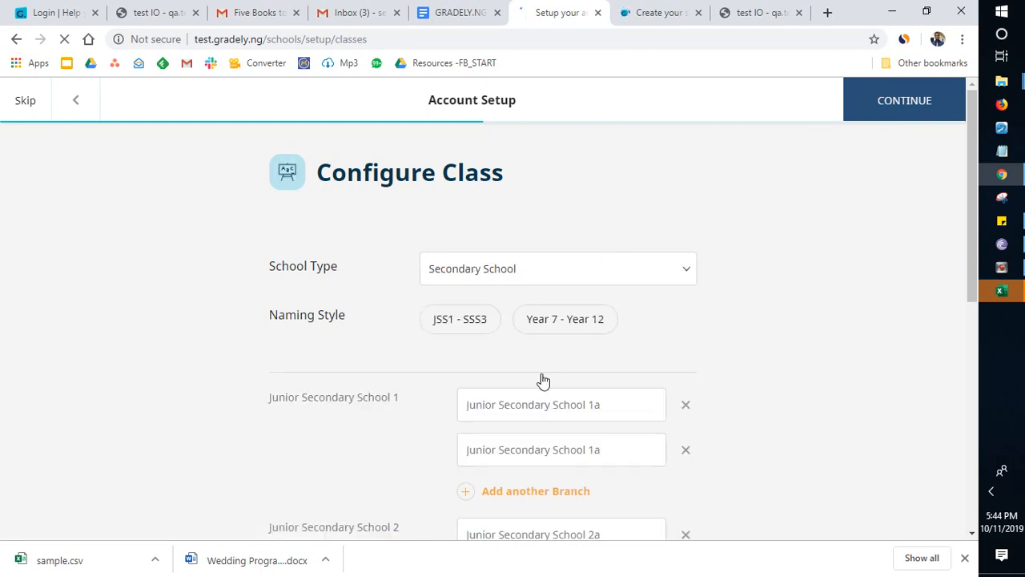
Step: Try the Year 7 - Year 12 and JSS1 - SSS3 naming styles for the classes, ending on JSS1 - SSS3
{"action": "left_click", "coordinate": [520, 330]}
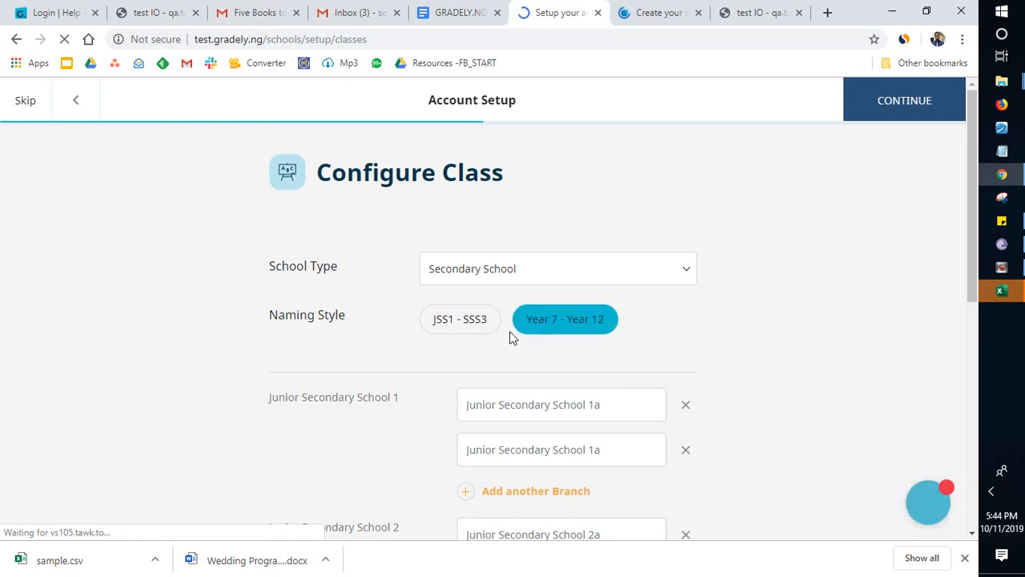
{"action": "left_click", "coordinate": [449, 330]}
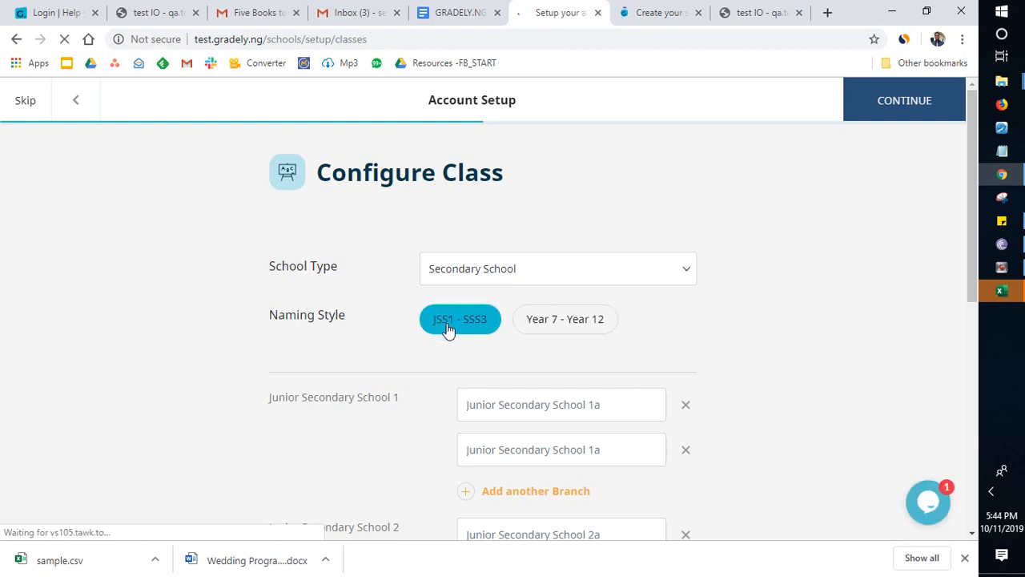
{"action": "left_click", "coordinate": [549, 335]}
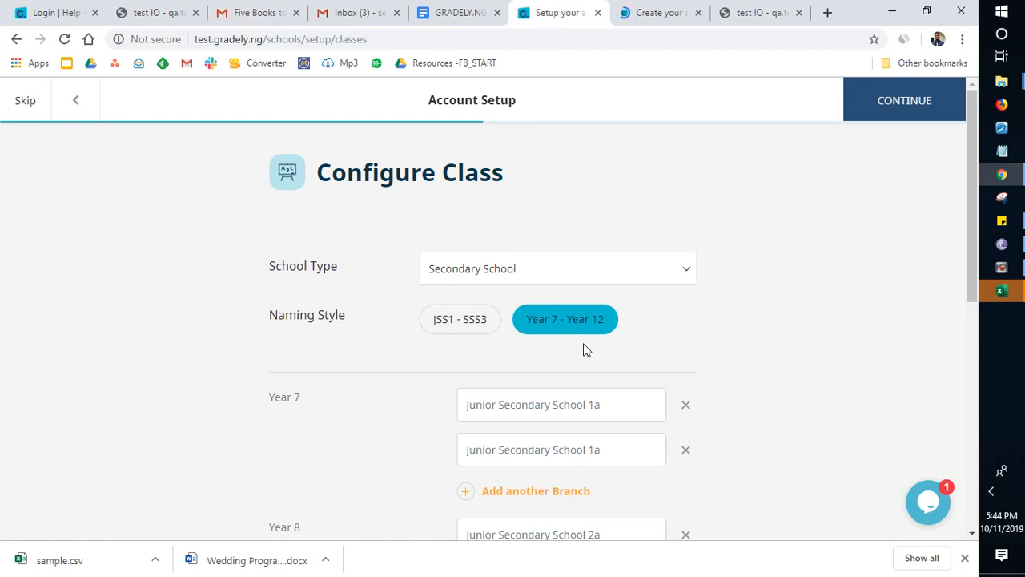
{"action": "left_click", "coordinate": [445, 334]}
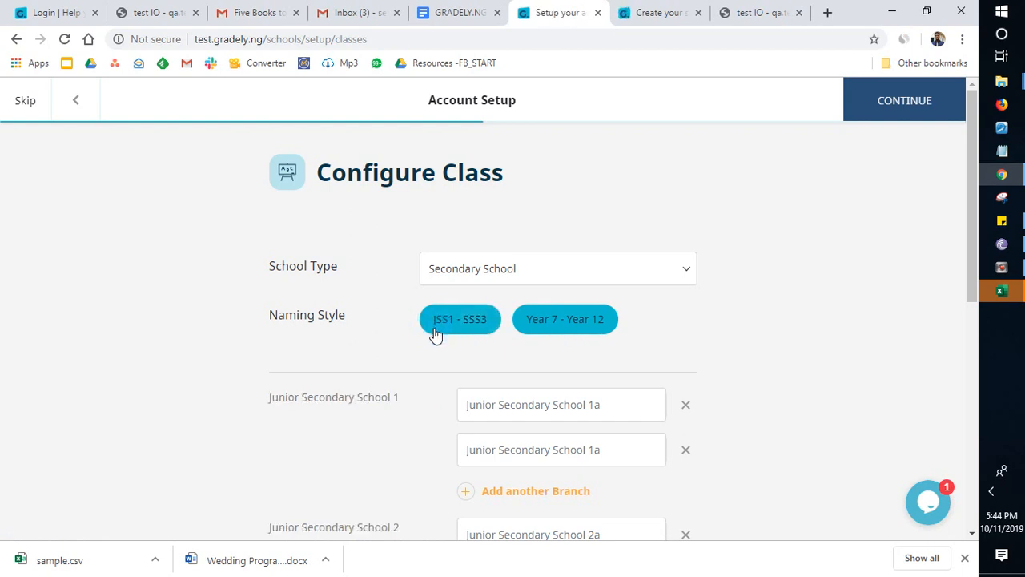
{"action": "scroll", "coordinate": [556, 357], "scroll_direction": "down", "scroll_amount": 1}
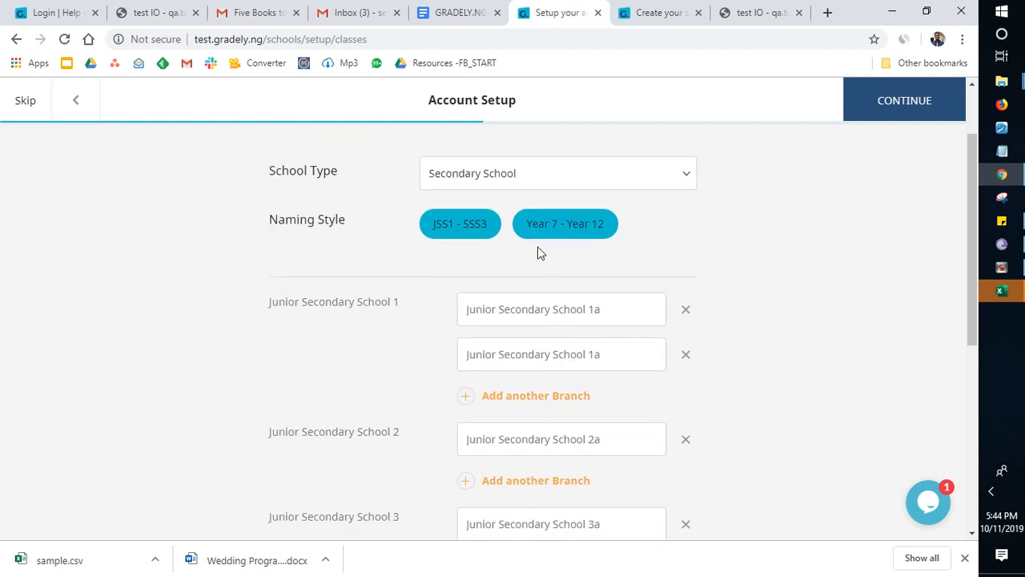
{"action": "double_click", "coordinate": [550, 224]}
{"action": "triple_click", "coordinate": [475, 226]}
{"action": "left_click", "coordinate": [345, 254]}
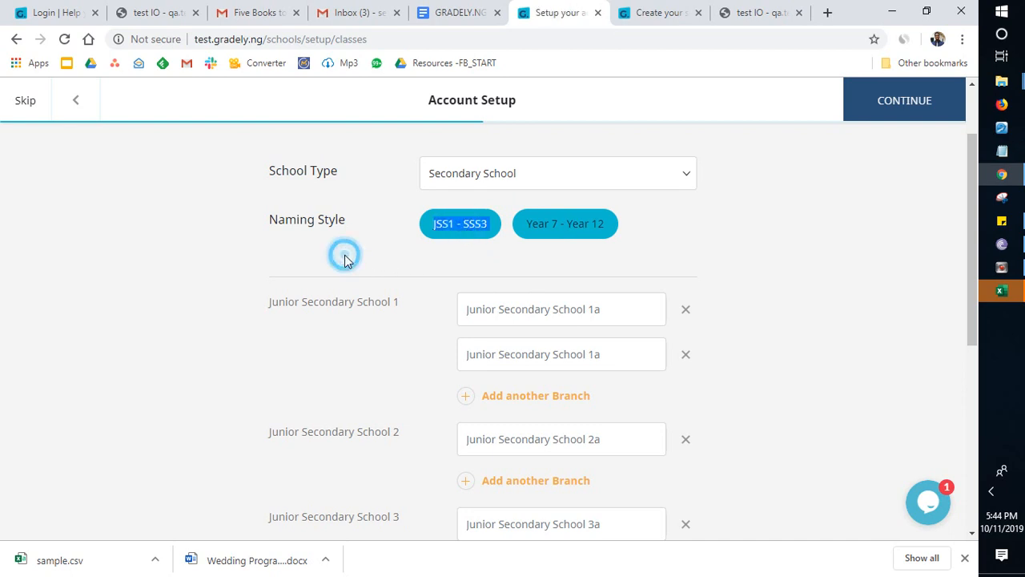
Step: Name the two Junior Secondary School 1 branches JSS1 A and JSS1 B
{"action": "left_click", "coordinate": [525, 312]}
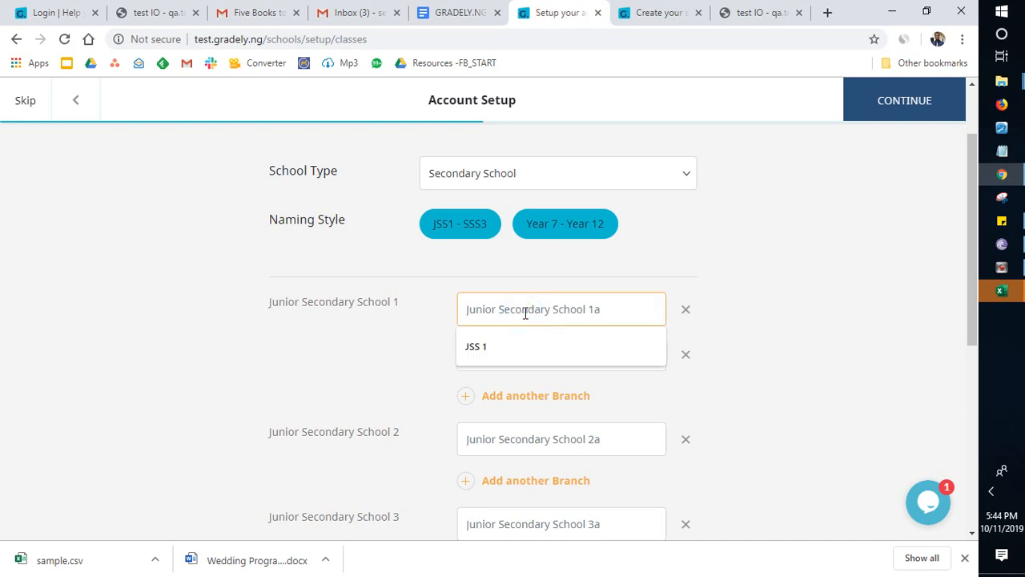
{"action": "left_click", "coordinate": [829, 283]}
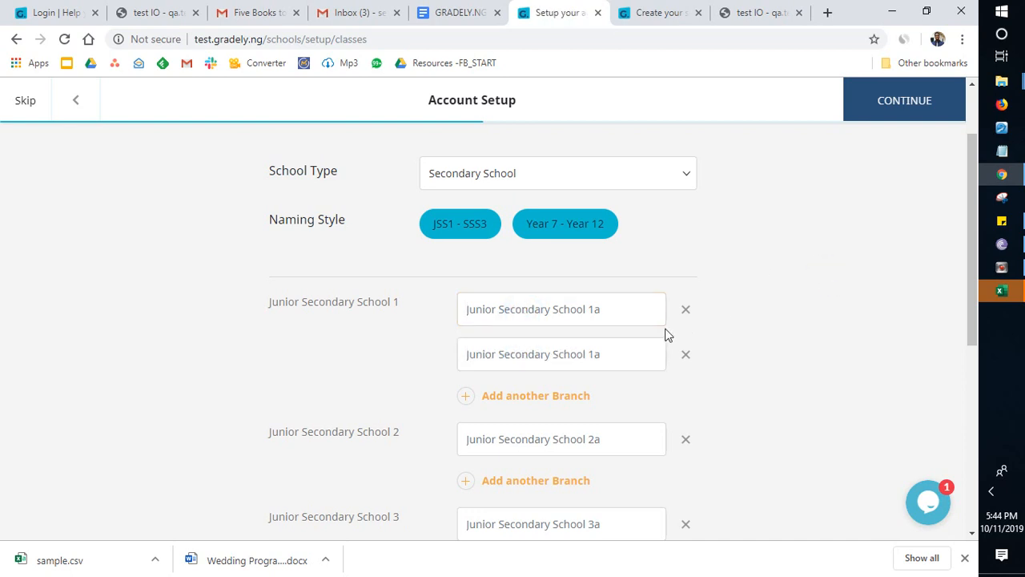
{"action": "left_click", "coordinate": [620, 313]}
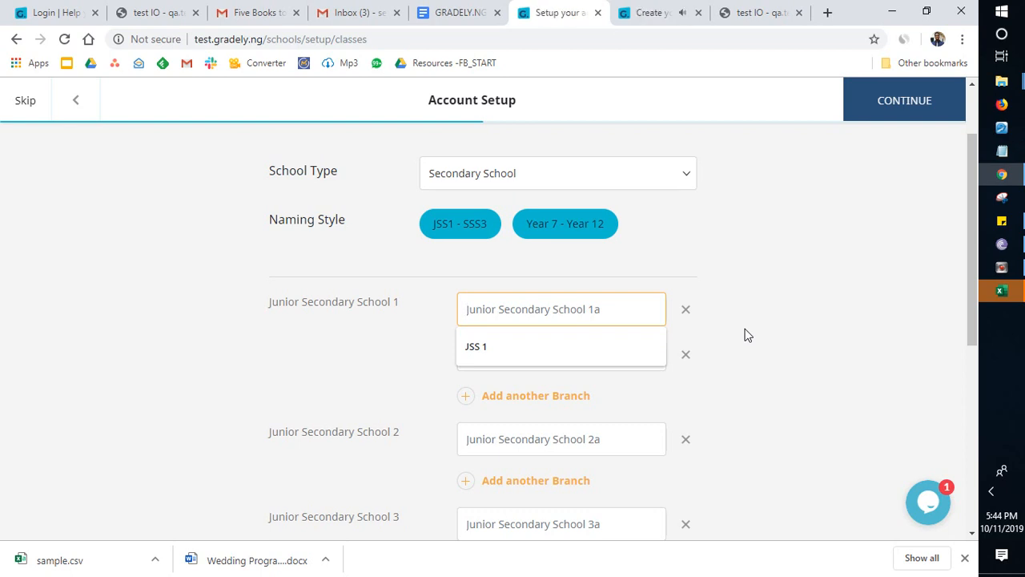
{"action": "key", "text": "ctrl+a"}
{"action": "type", "text": "JS"}
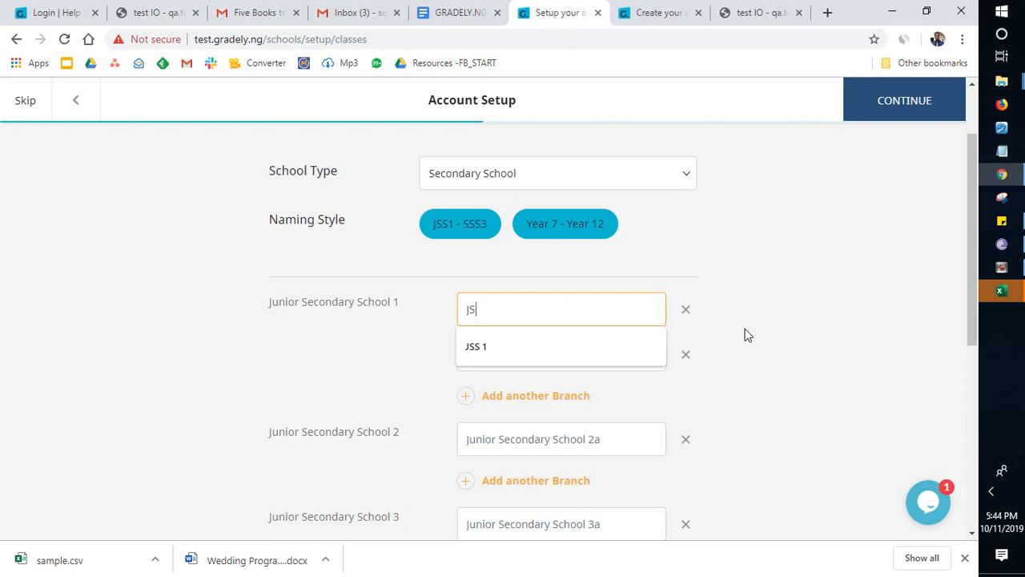
{"action": "type", "text": "S"}
{"action": "type", "text": "1 A"}
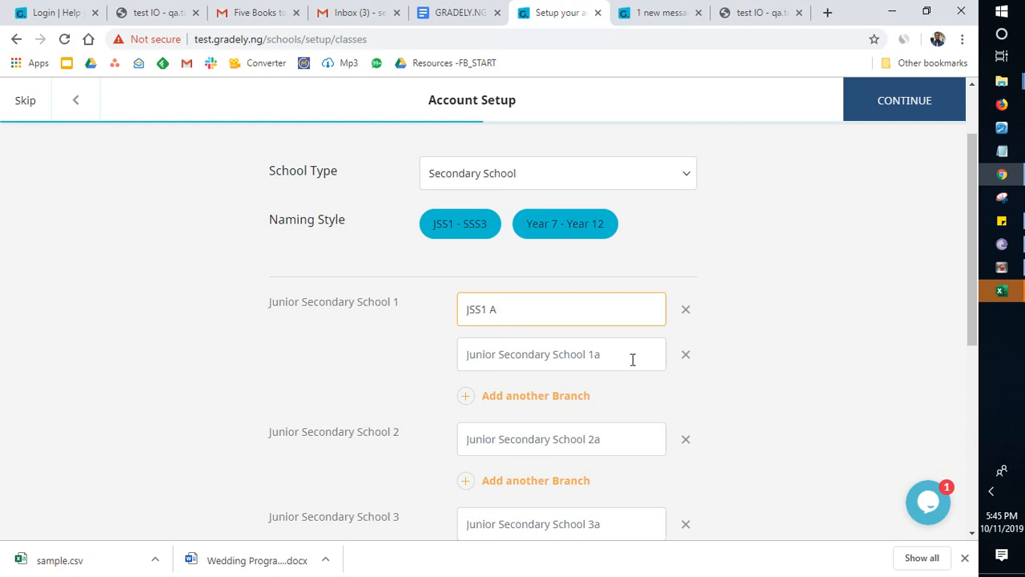
{"action": "left_click", "coordinate": [633, 359]}
{"action": "type", "text": "JSS"}
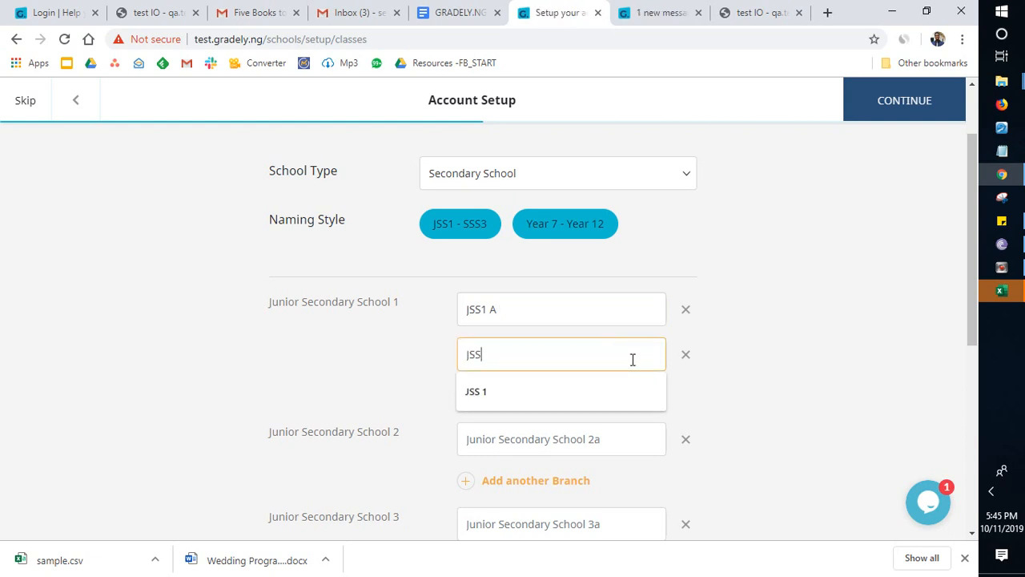
{"action": "type", "text": "1 B"}
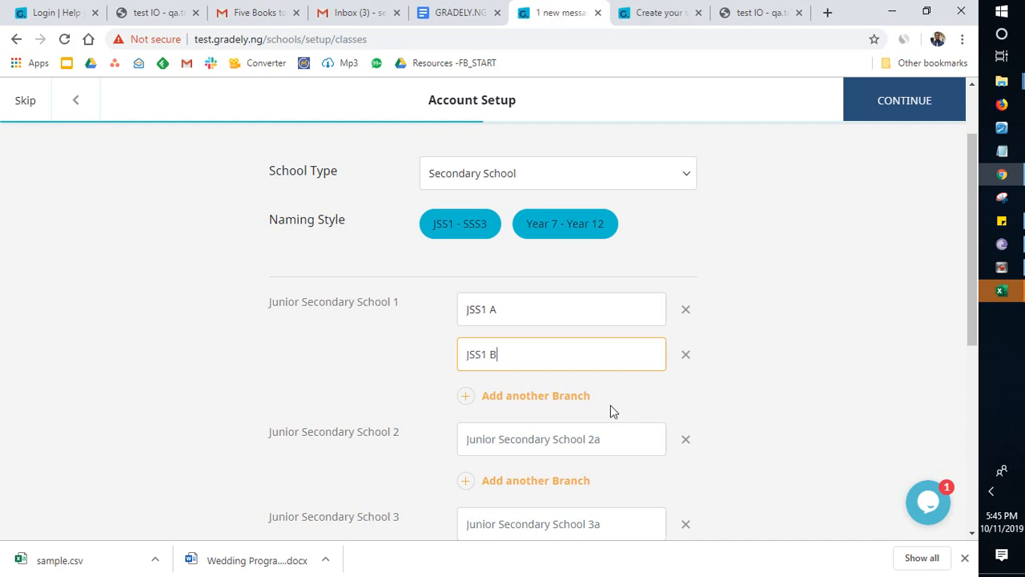
Step: Try adding another branch to Junior Secondary School 1 and remove the surplus branch
{"action": "scroll", "coordinate": [577, 350], "scroll_direction": "down", "scroll_amount": 2}
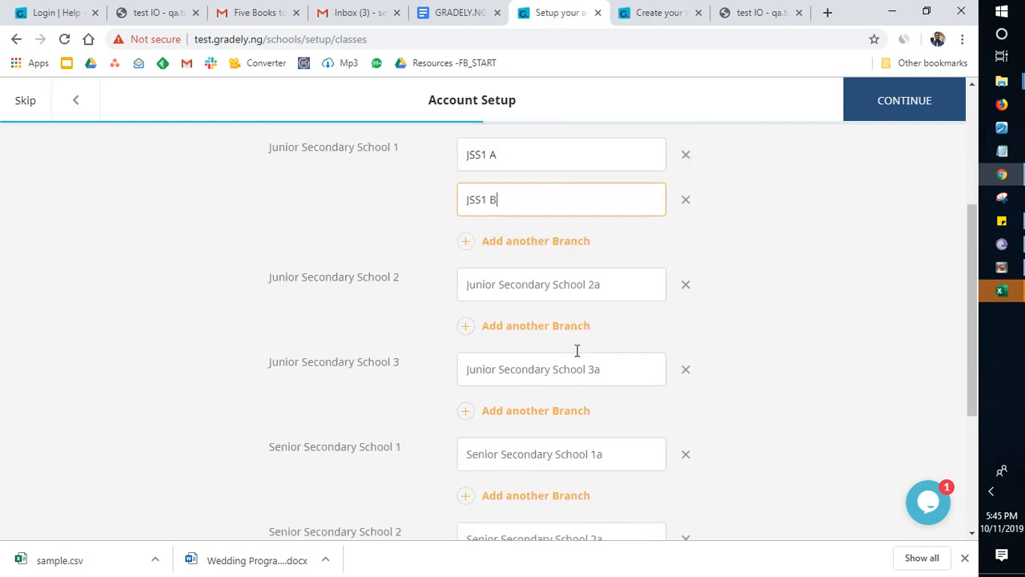
{"action": "left_click", "coordinate": [534, 243]}
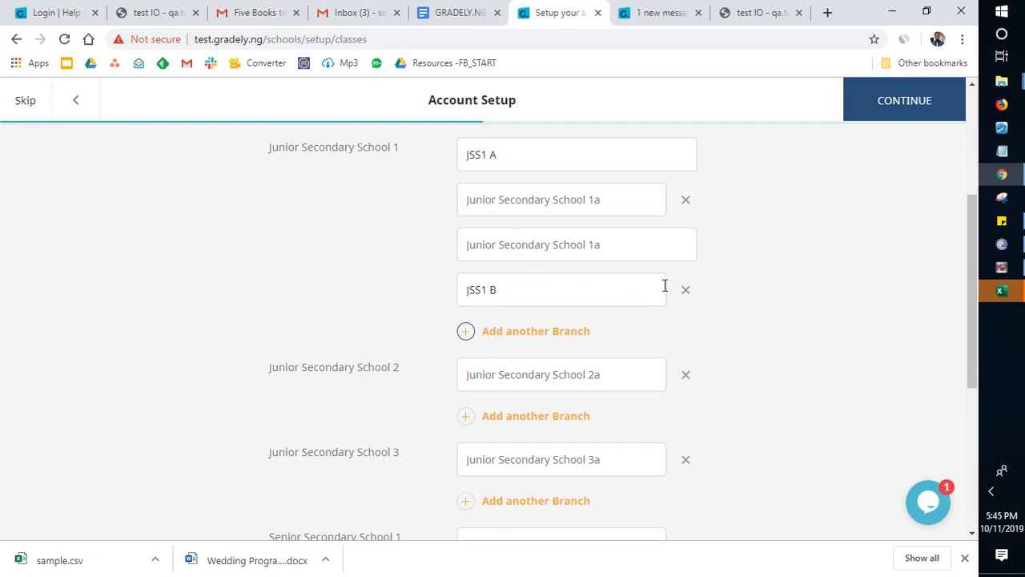
{"action": "left_click", "coordinate": [687, 292]}
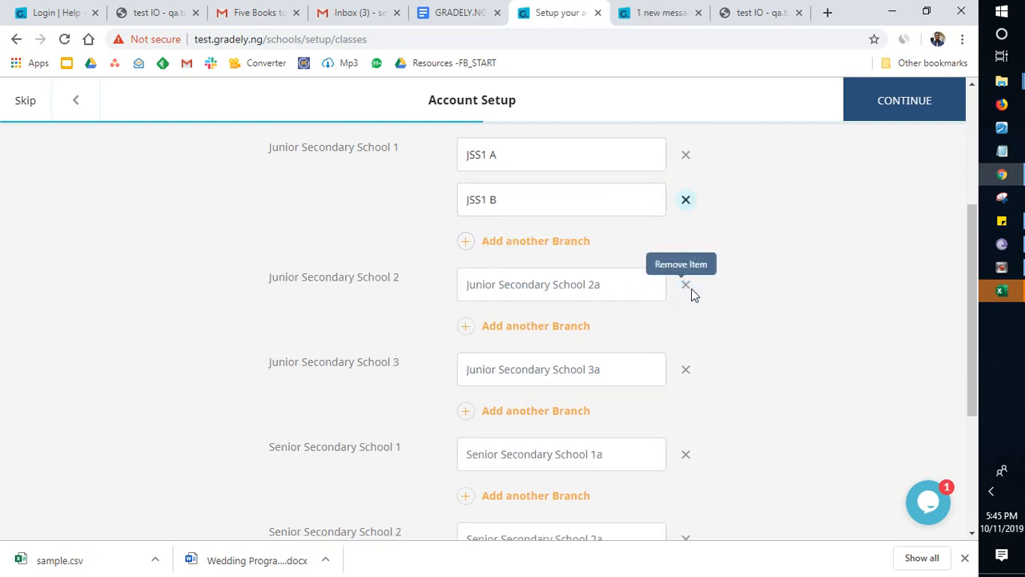
Step: Name the Junior Secondary School 2 class JSS 2
{"action": "left_click", "coordinate": [553, 282]}
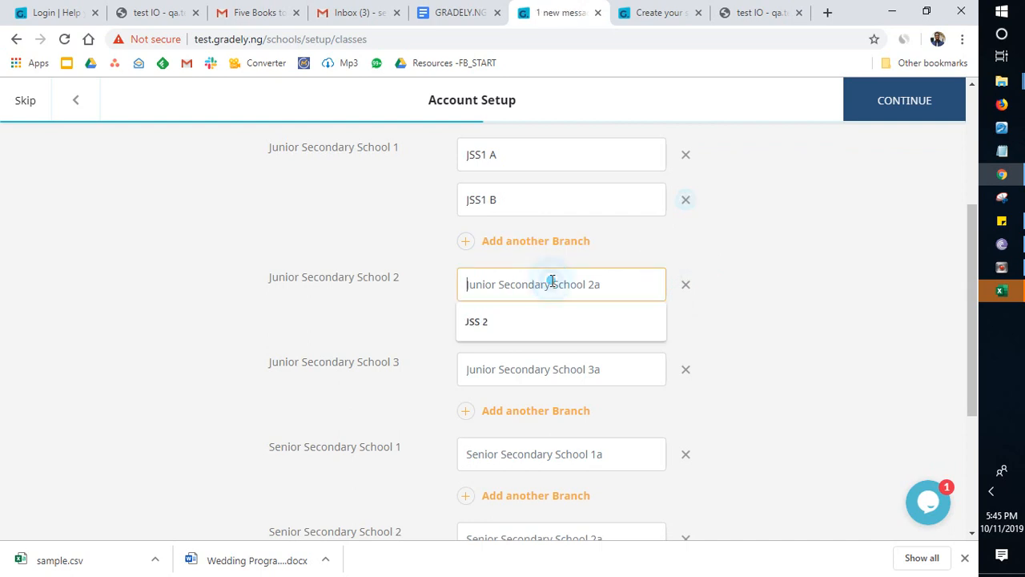
{"action": "left_click", "coordinate": [506, 321]}
{"action": "key", "text": "ctrl+plus"}
{"action": "key", "text": "ctrl+plus"}
{"action": "key", "text": "ctrl+plus"}
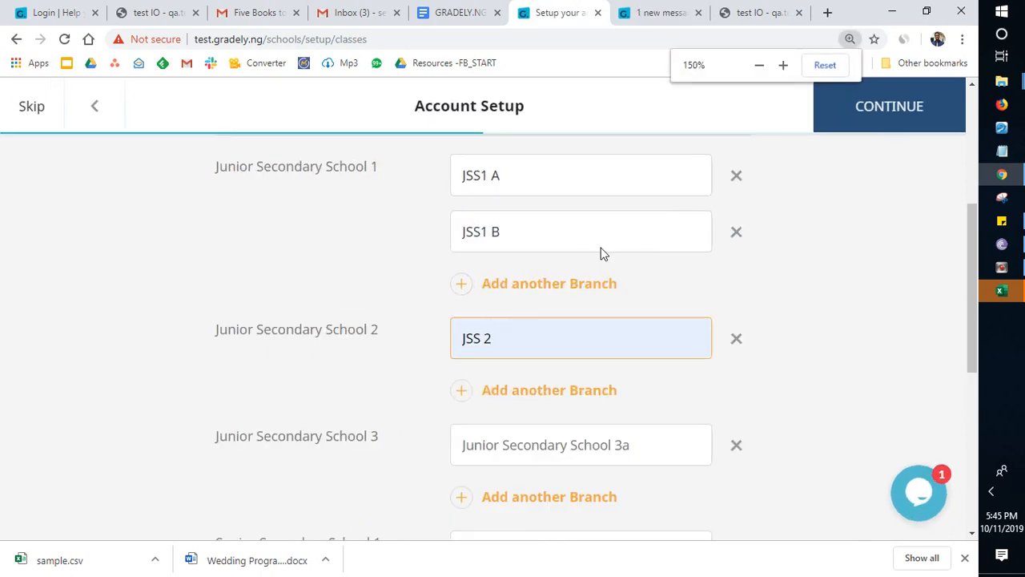
Step: Name the Junior Secondary School 3 class JSS3 A and add a second branch named JSS3 B
{"action": "scroll", "coordinate": [603, 257], "scroll_direction": "down", "scroll_amount": 2}
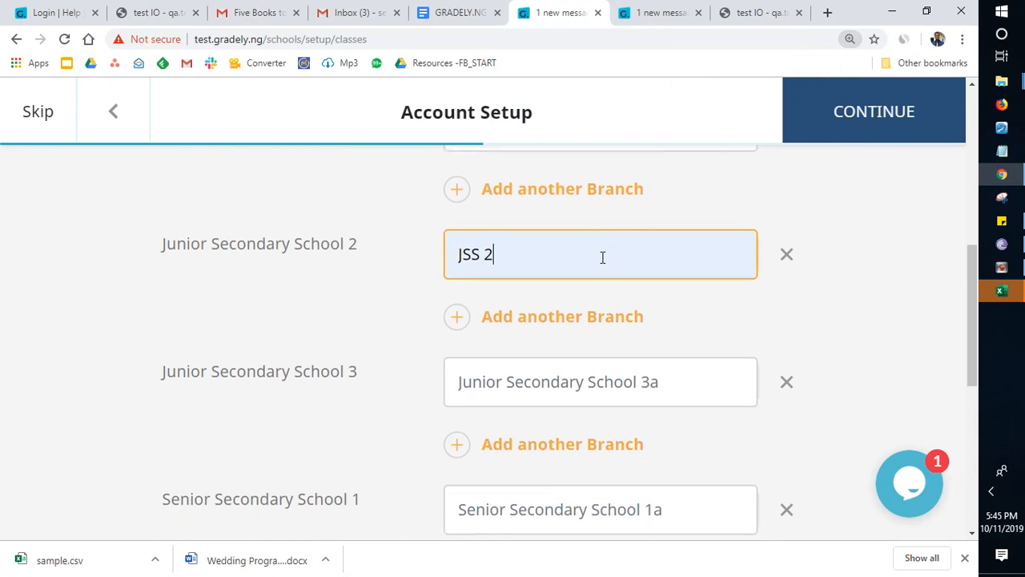
{"action": "left_click", "coordinate": [613, 373]}
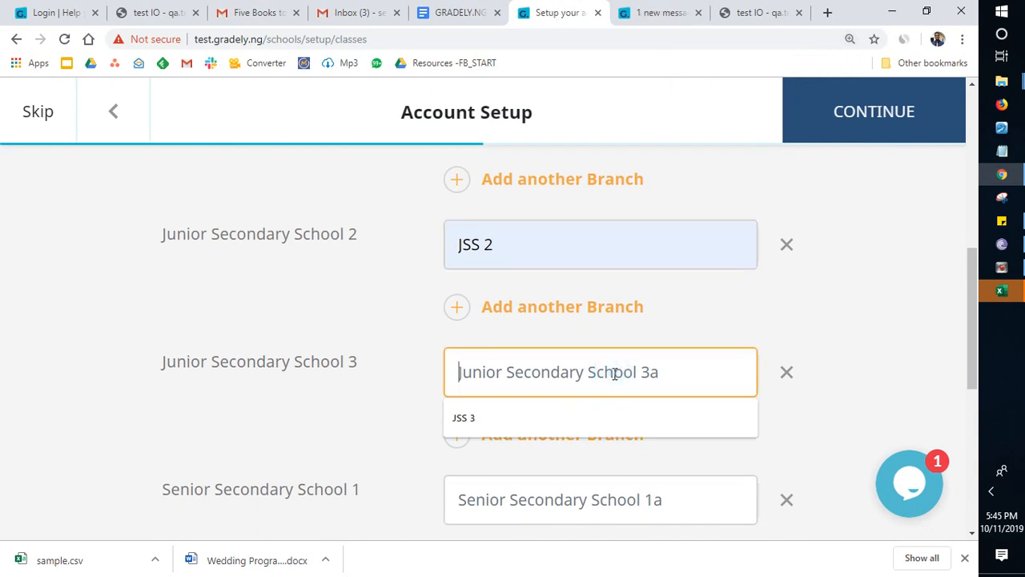
{"action": "type", "text": "JSS"}
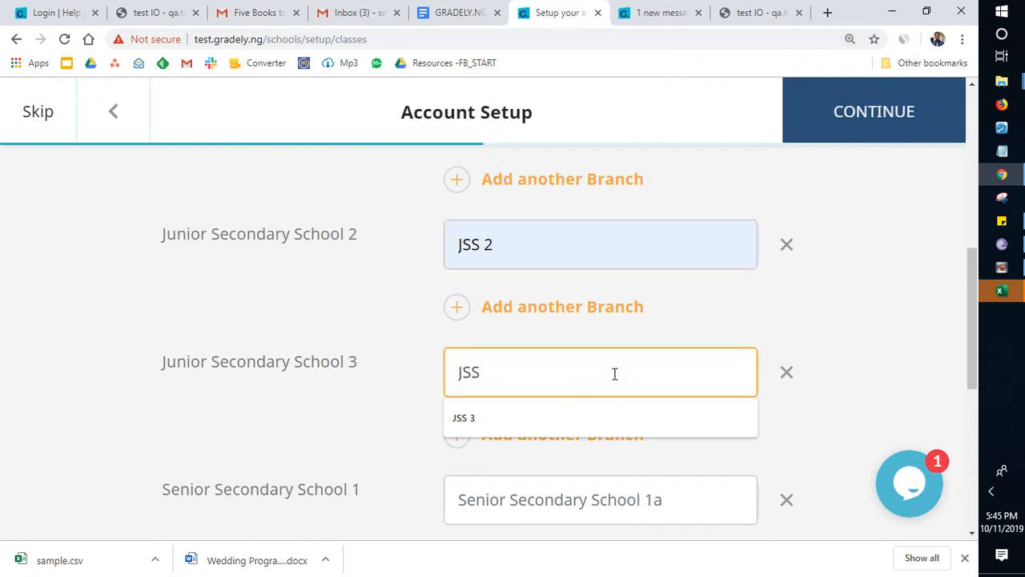
{"action": "type", "text": "3 "}
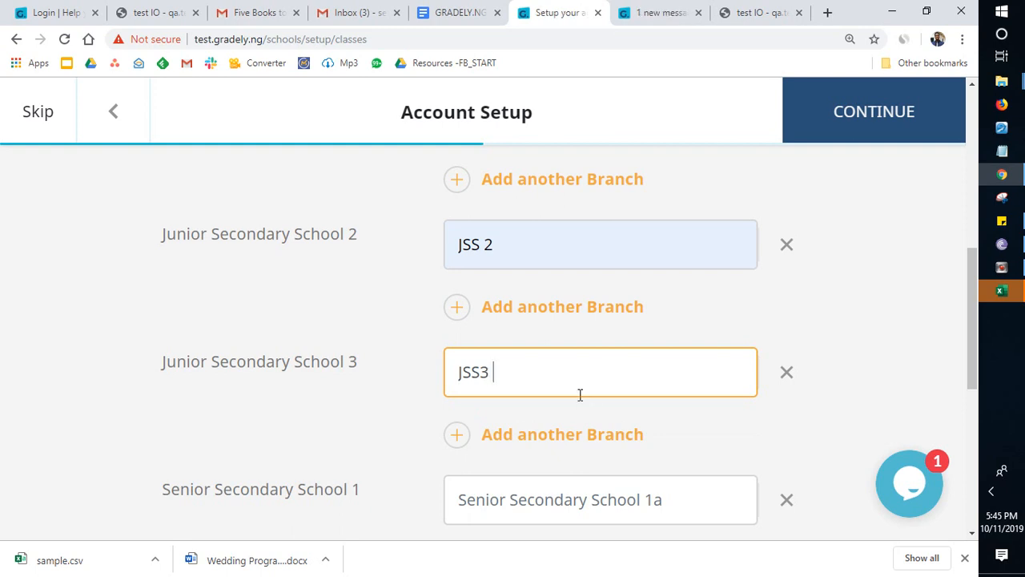
{"action": "type", "text": "A"}
{"action": "left_click", "coordinate": [560, 434]}
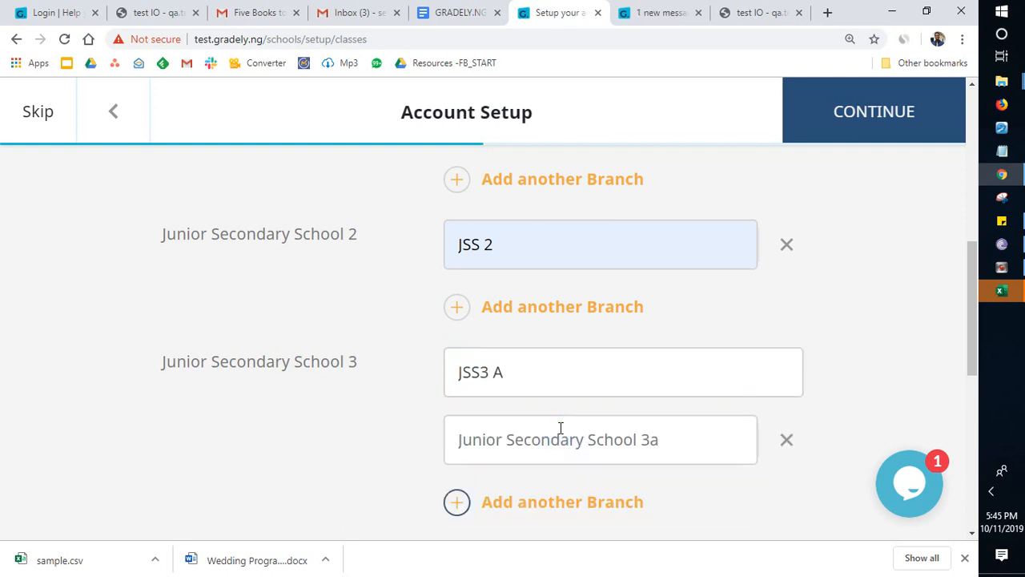
{"action": "left_click", "coordinate": [553, 438]}
{"action": "type", "text": "JSS"}
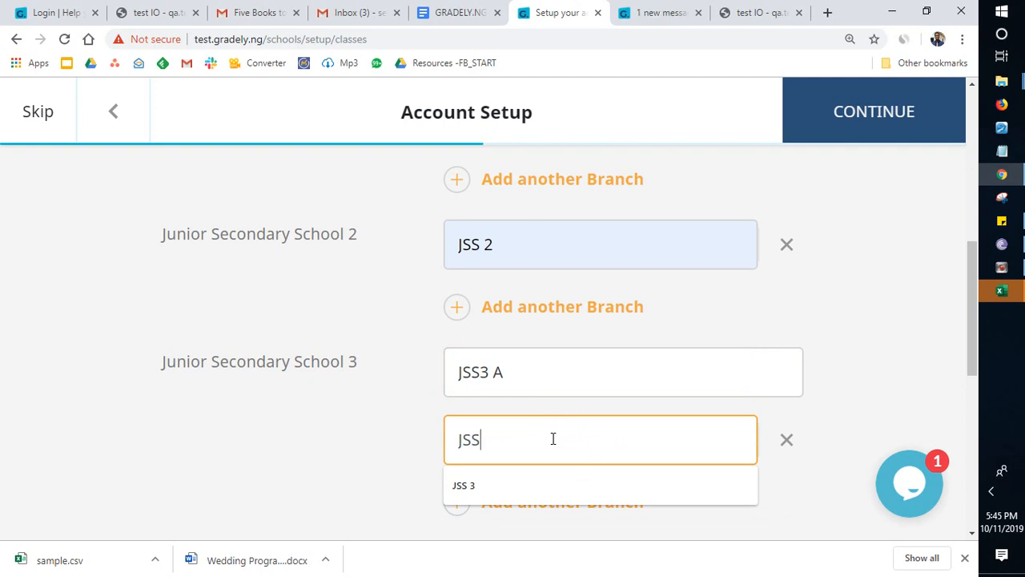
{"action": "type", "text": "3 B"}
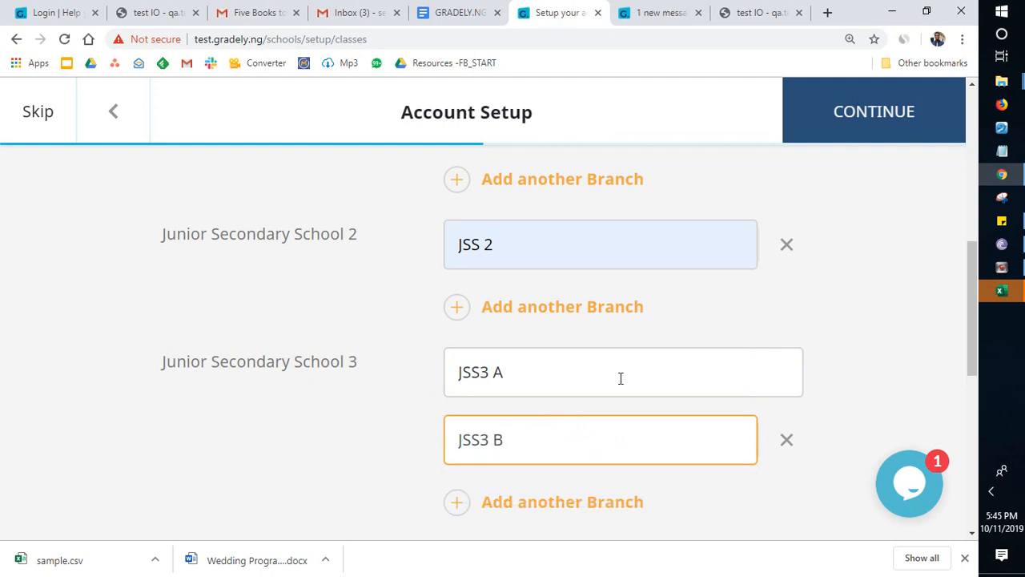
Step: Name the first Senior Secondary School 1 branch SS1 SCIENCE
{"action": "scroll", "coordinate": [620, 380], "scroll_direction": "down", "scroll_amount": 2}
{"action": "scroll", "coordinate": [620, 380], "scroll_direction": "down", "scroll_amount": 2}
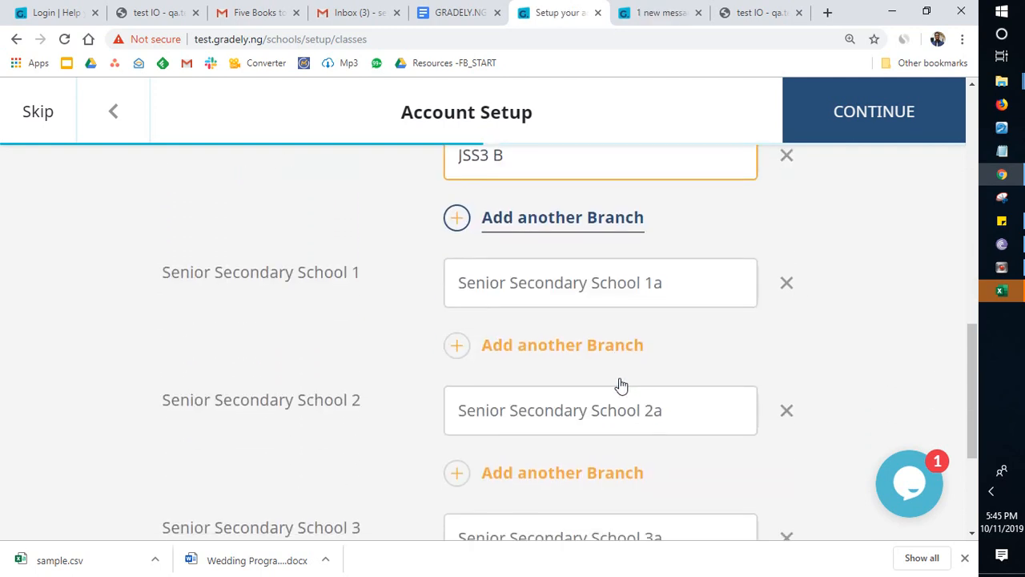
{"action": "scroll", "coordinate": [620, 379], "scroll_direction": "down", "scroll_amount": 1}
{"action": "scroll", "coordinate": [620, 384], "scroll_direction": "up", "scroll_amount": 1}
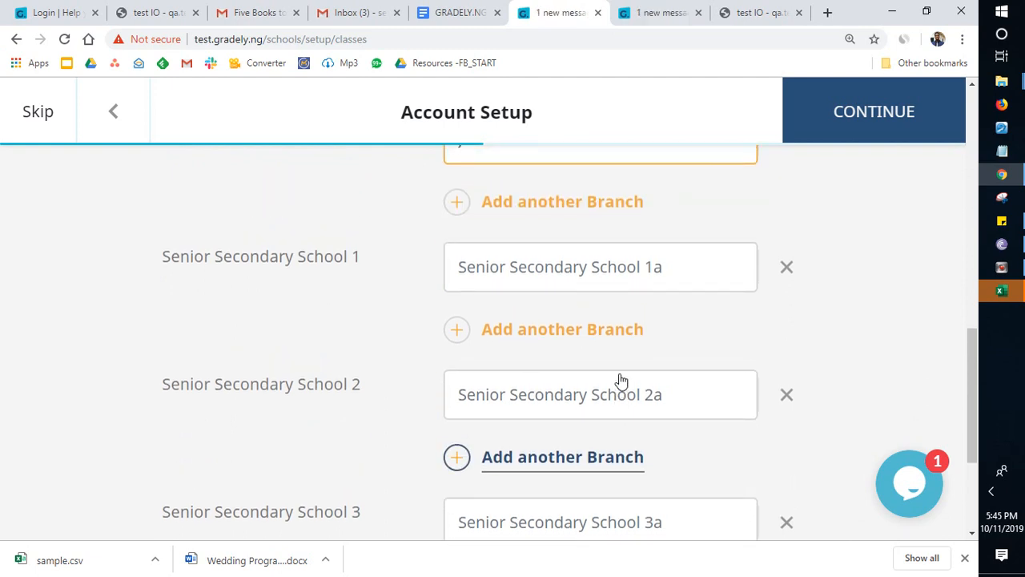
{"action": "left_click", "coordinate": [596, 288]}
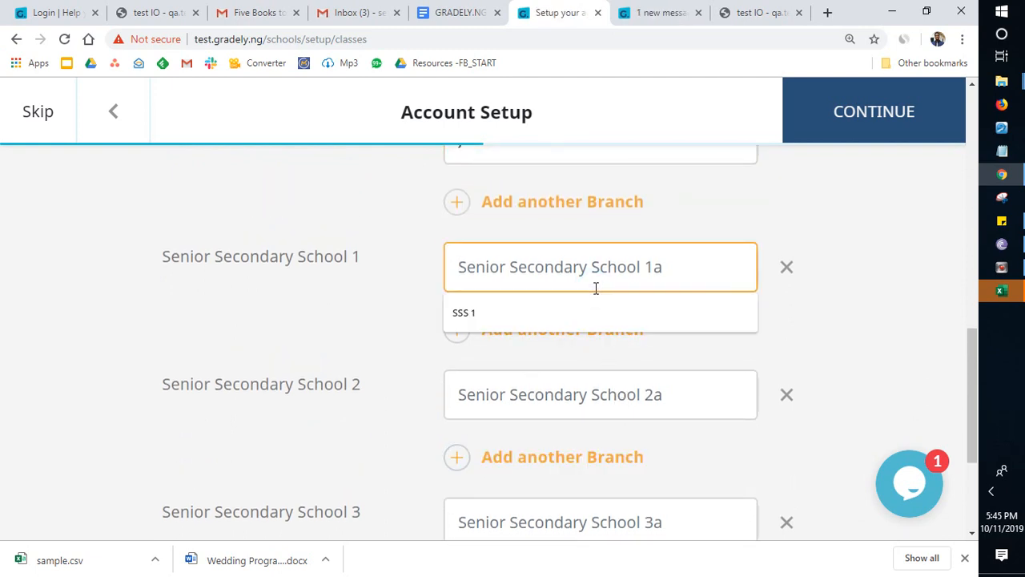
{"action": "type", "text": "SS1"}
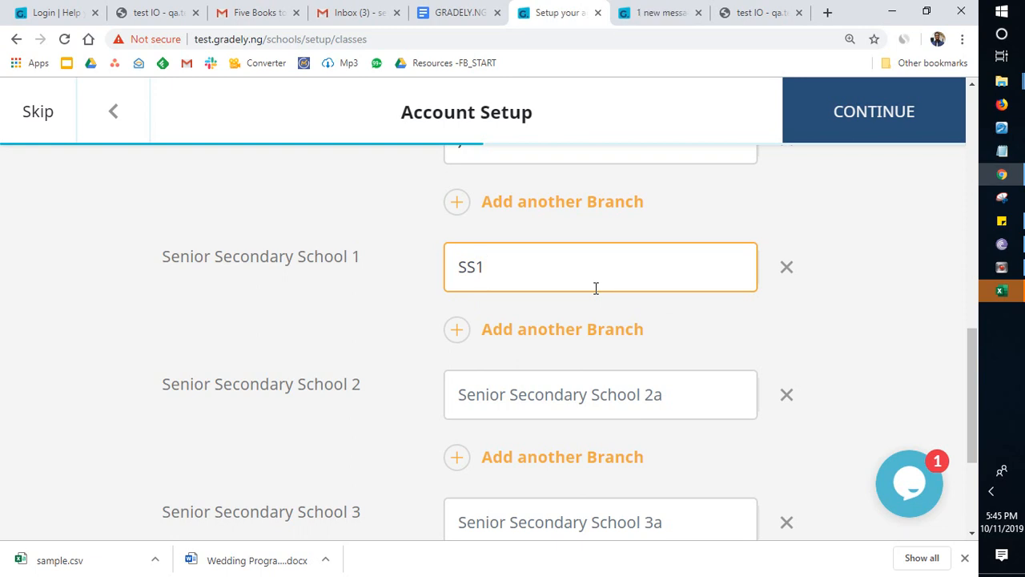
{"action": "type", "text": " SCIENCE"}
Step: Add two more Senior Secondary School 1 branches named SS1 ARTS and SS1 COMMERCIAL
{"action": "left_click", "coordinate": [566, 330]}
{"action": "left_click", "coordinate": [566, 329]}
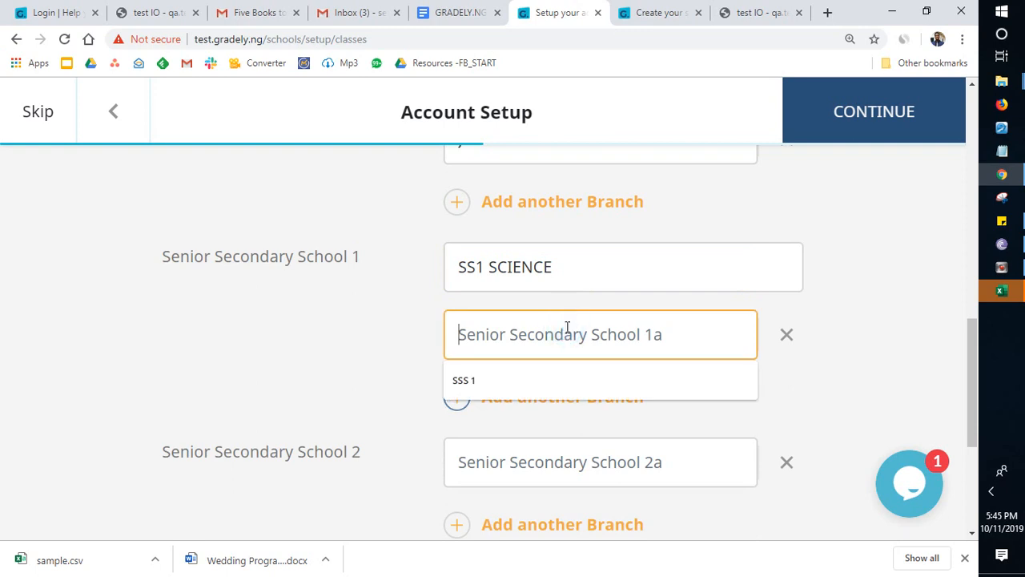
{"action": "type", "text": "SS1 AR"}
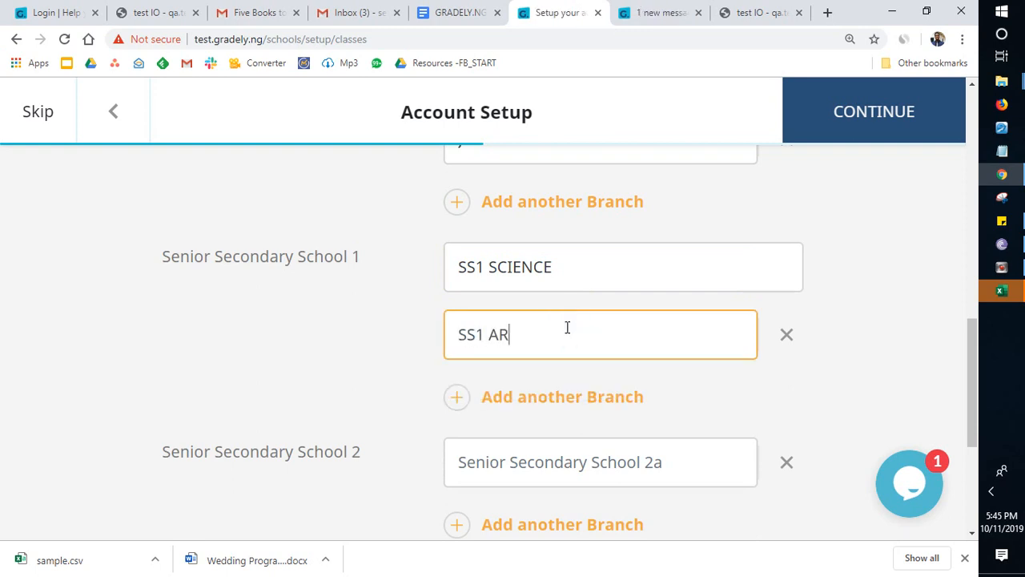
{"action": "type", "text": "TS"}
{"action": "left_click", "coordinate": [524, 394]}
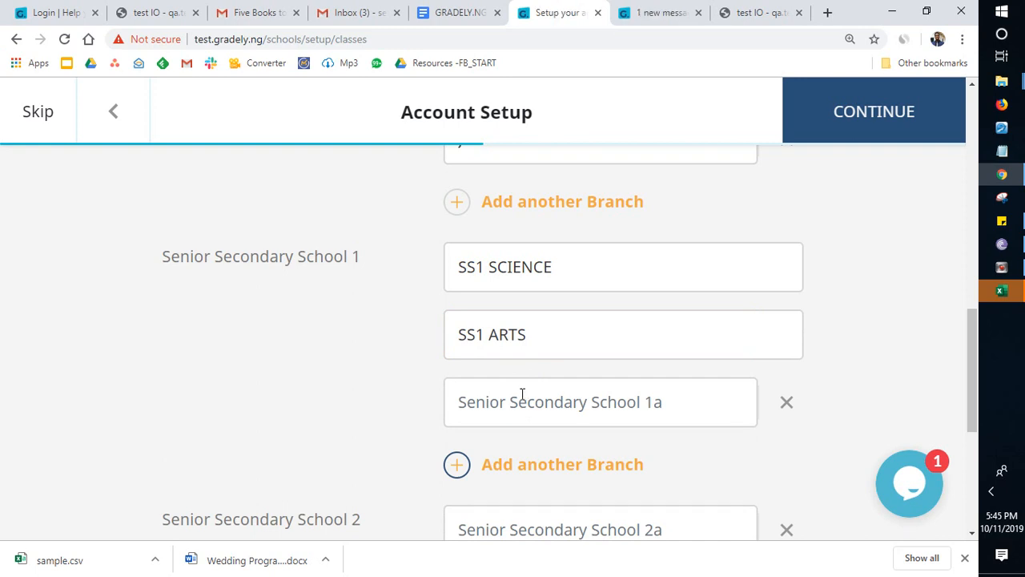
{"action": "left_click", "coordinate": [521, 393]}
{"action": "type", "text": "SS1 "}
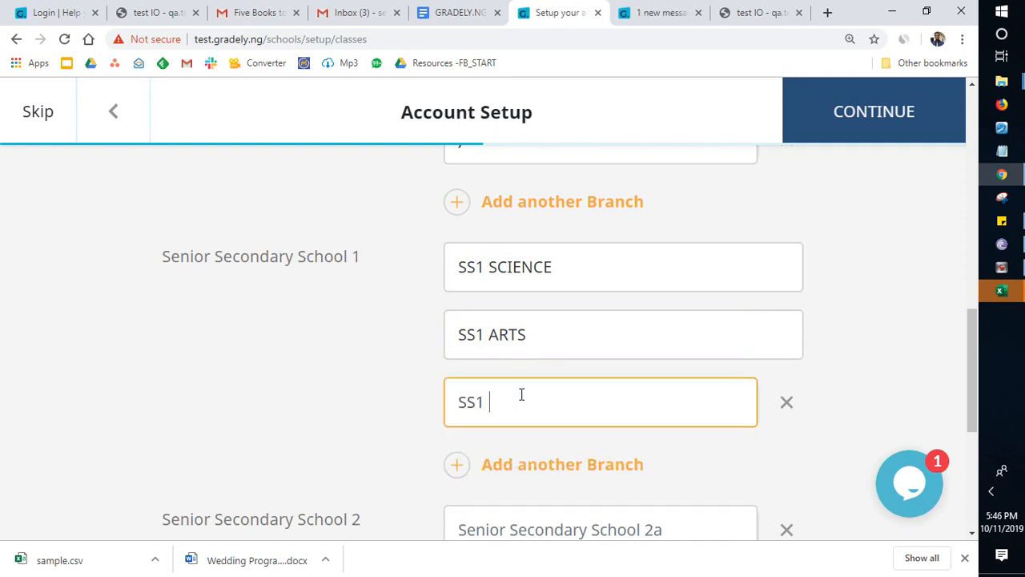
{"action": "type", "text": "COMMERCIAL"}
Step: Name the Senior Secondary School 2 class SS2
{"action": "scroll", "coordinate": [583, 405], "scroll_direction": "down", "scroll_amount": 1}
{"action": "scroll", "coordinate": [583, 407], "scroll_direction": "down", "scroll_amount": 2}
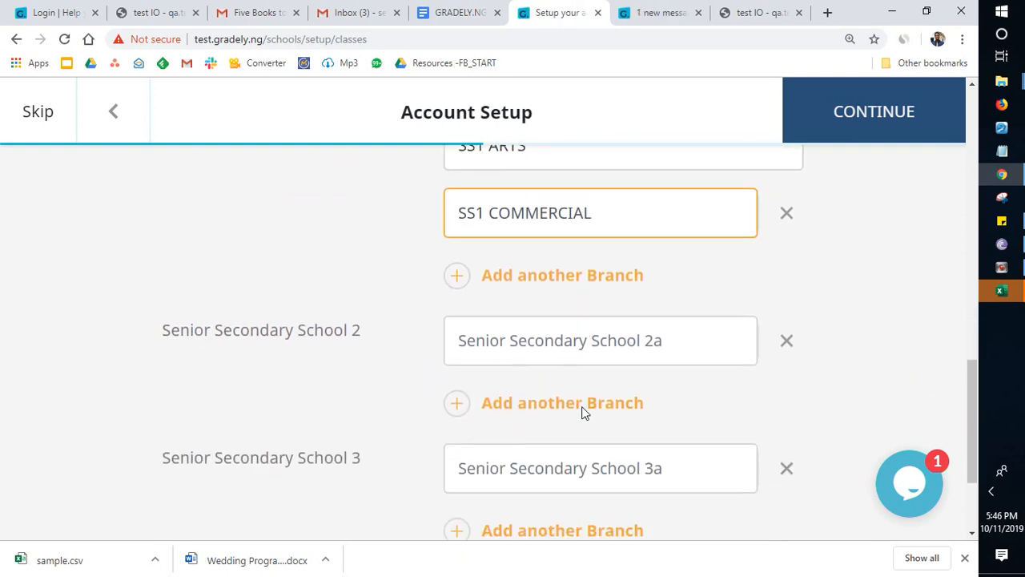
{"action": "left_click", "coordinate": [542, 337]}
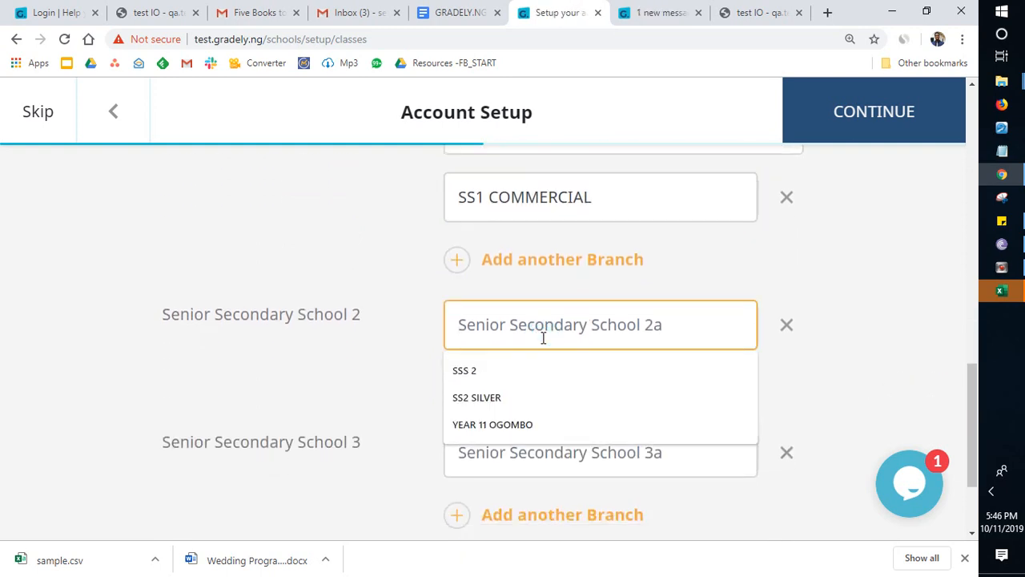
{"action": "type", "text": "S"}
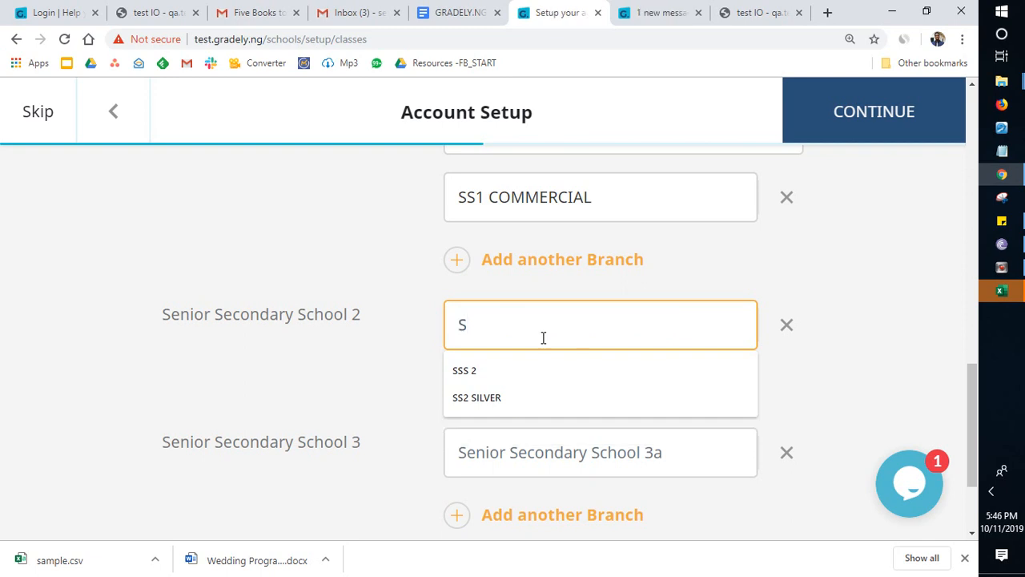
{"action": "type", "text": "S2"}
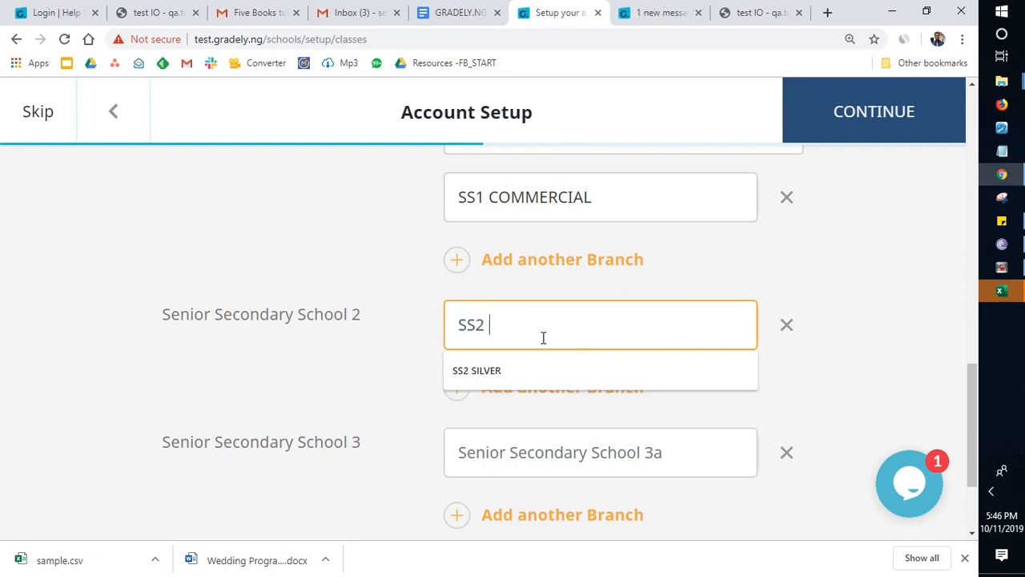
{"action": "left_click", "coordinate": [870, 417]}
Step: Name the Senior Secondary School 3 class SS3
{"action": "scroll", "coordinate": [605, 412], "scroll_direction": "down", "scroll_amount": 2}
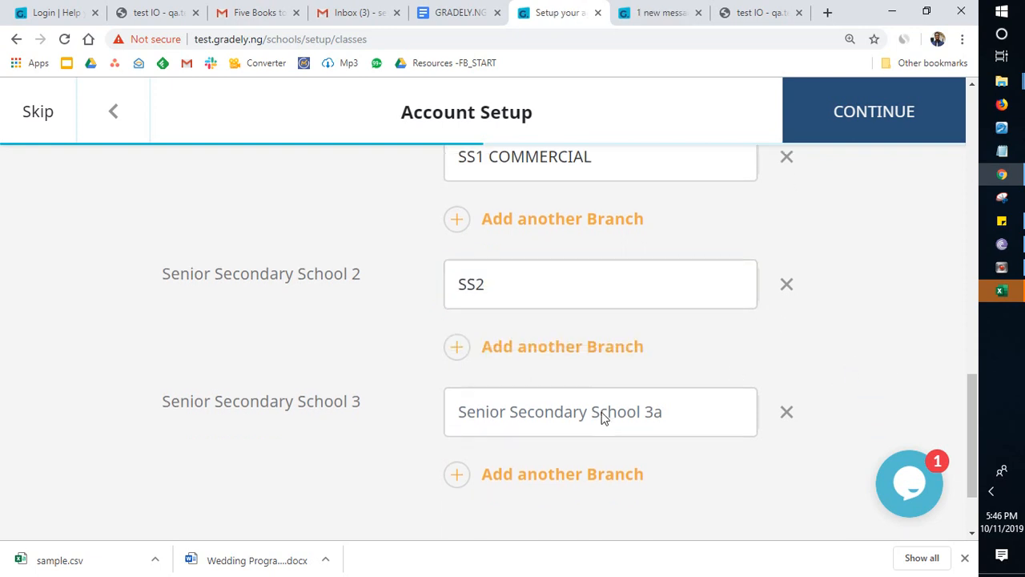
{"action": "left_click", "coordinate": [551, 291]}
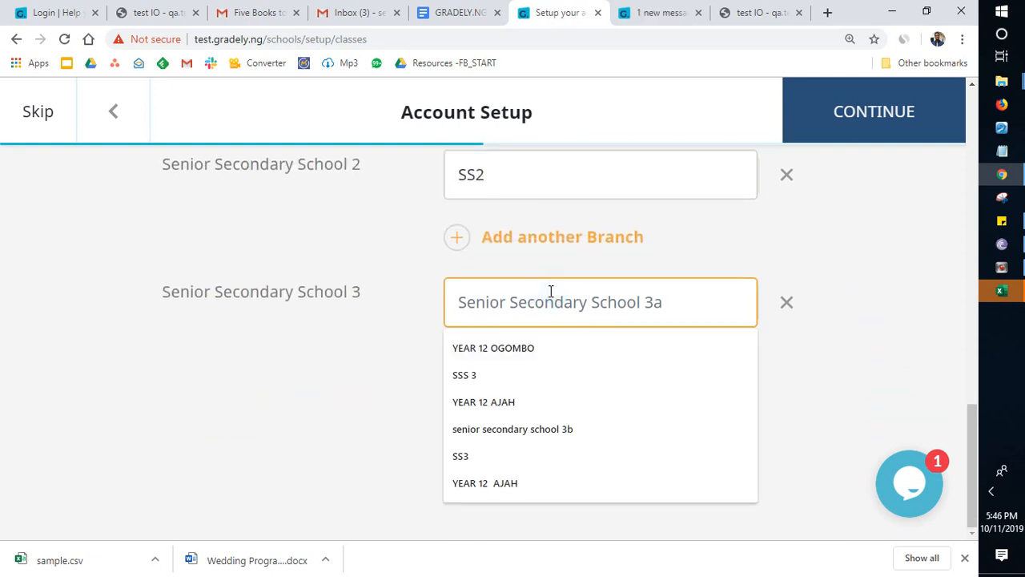
{"action": "type", "text": "SS"}
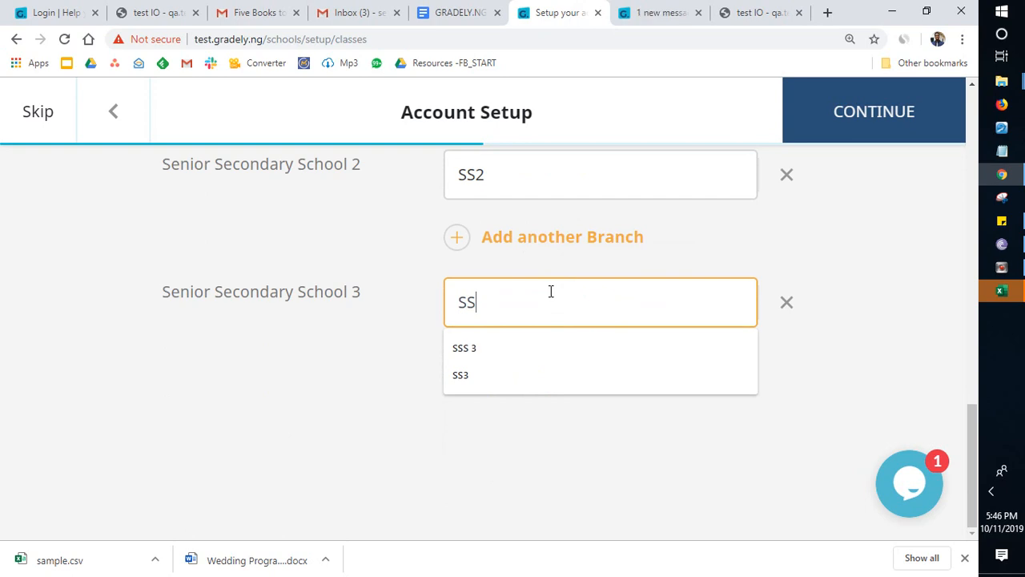
{"action": "type", "text": "3"}
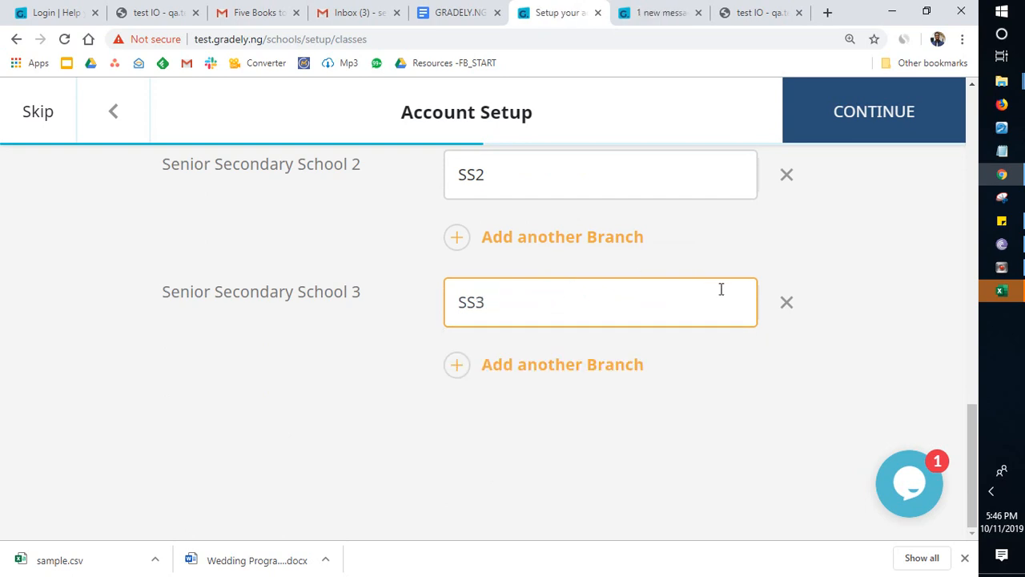
Step: Switch the school type to Primary and Secondary School, and return it to Secondary School
{"action": "scroll", "coordinate": [723, 289], "scroll_direction": "up", "scroll_amount": 3}
{"action": "scroll", "coordinate": [723, 289], "scroll_direction": "down", "scroll_amount": 3}
{"action": "scroll", "coordinate": [723, 289], "scroll_direction": "up", "scroll_amount": 3}
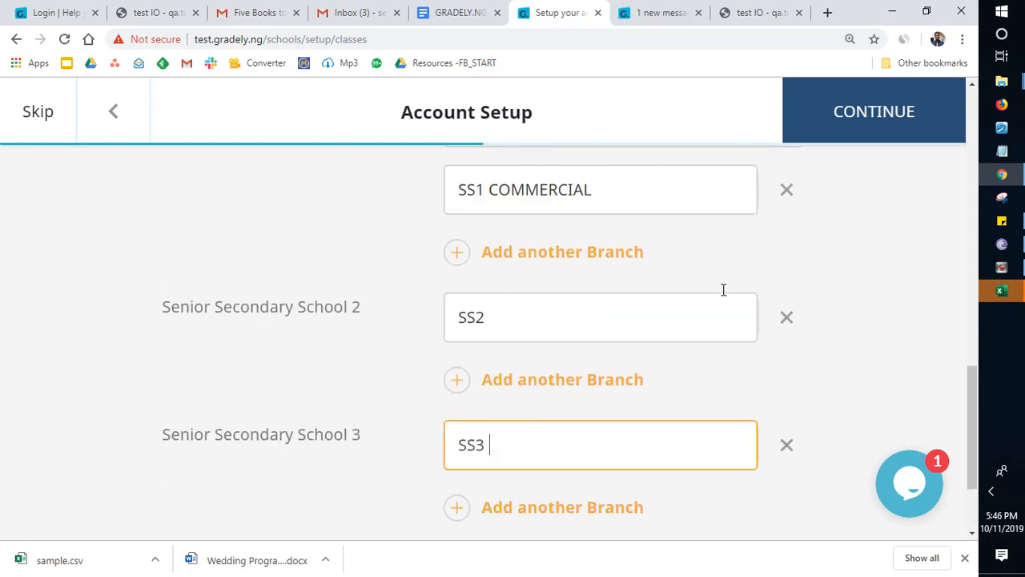
{"action": "key", "text": "ctrl+minus"}
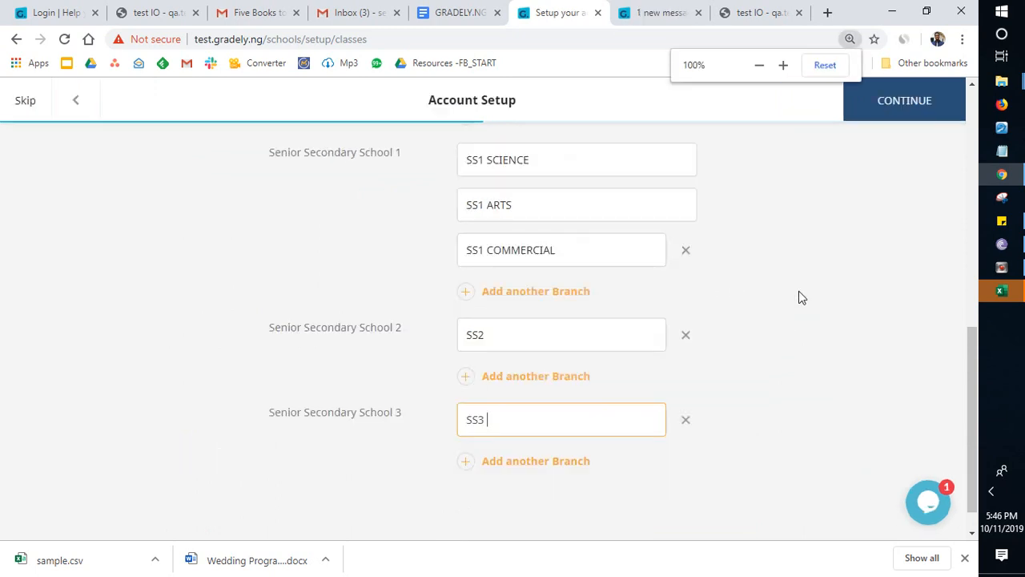
{"action": "scroll", "coordinate": [780, 295], "scroll_direction": "up", "scroll_amount": 1}
{"action": "scroll", "coordinate": [783, 297], "scroll_direction": "up", "scroll_amount": 4}
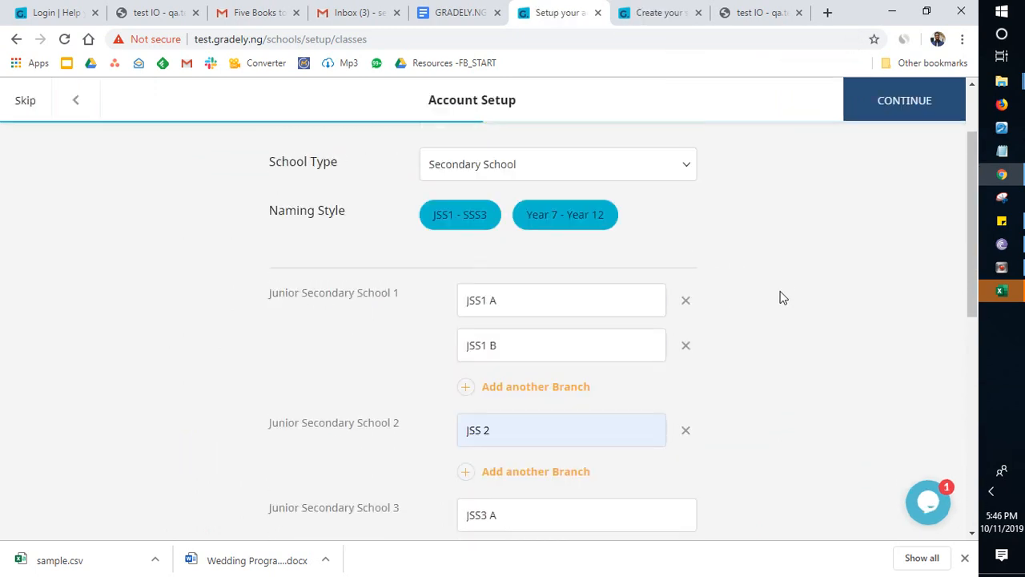
{"action": "scroll", "coordinate": [782, 297], "scroll_direction": "up", "scroll_amount": 2}
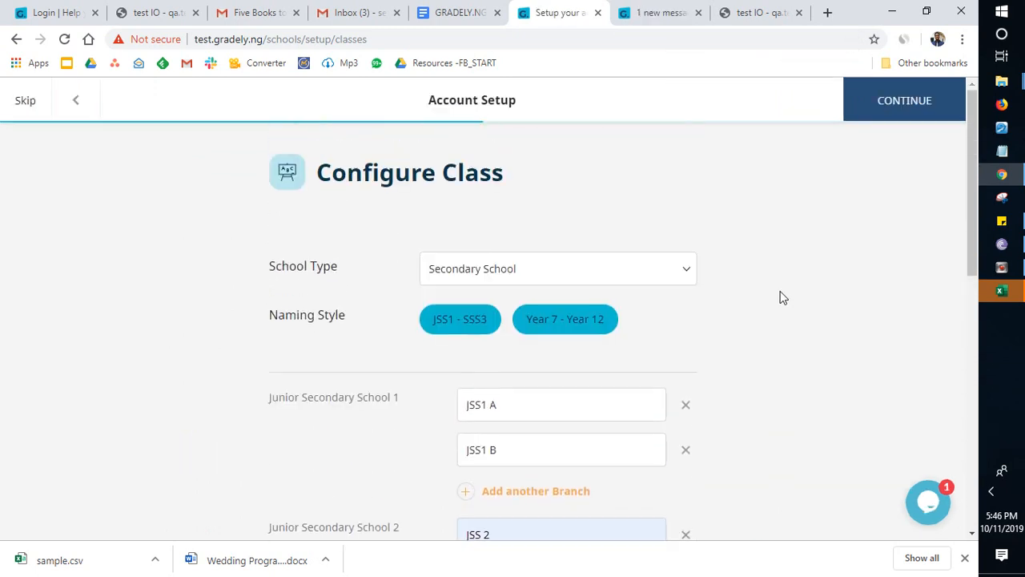
{"action": "left_click", "coordinate": [680, 273]}
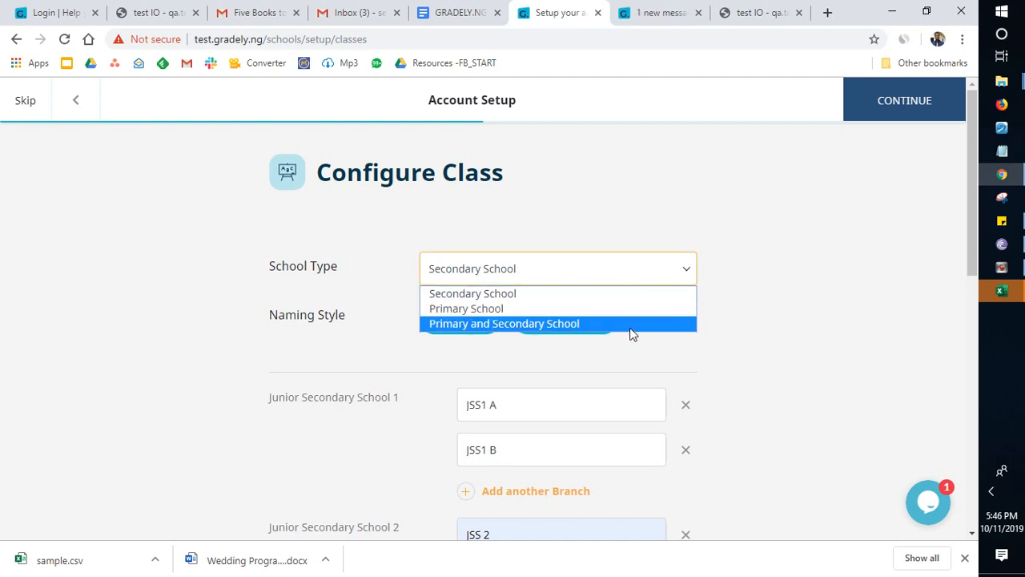
{"action": "left_click", "coordinate": [603, 325]}
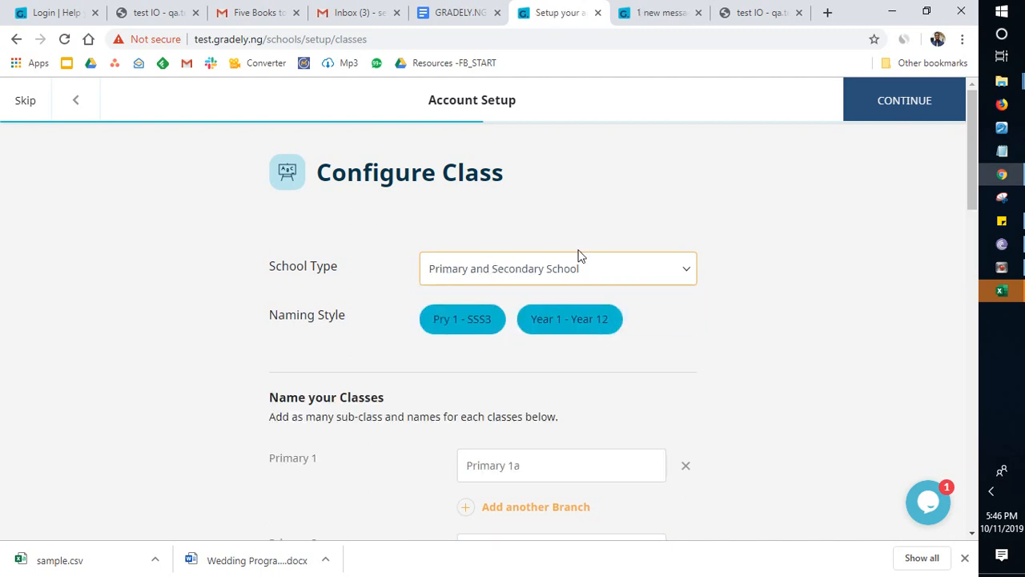
{"action": "left_click", "coordinate": [681, 268]}
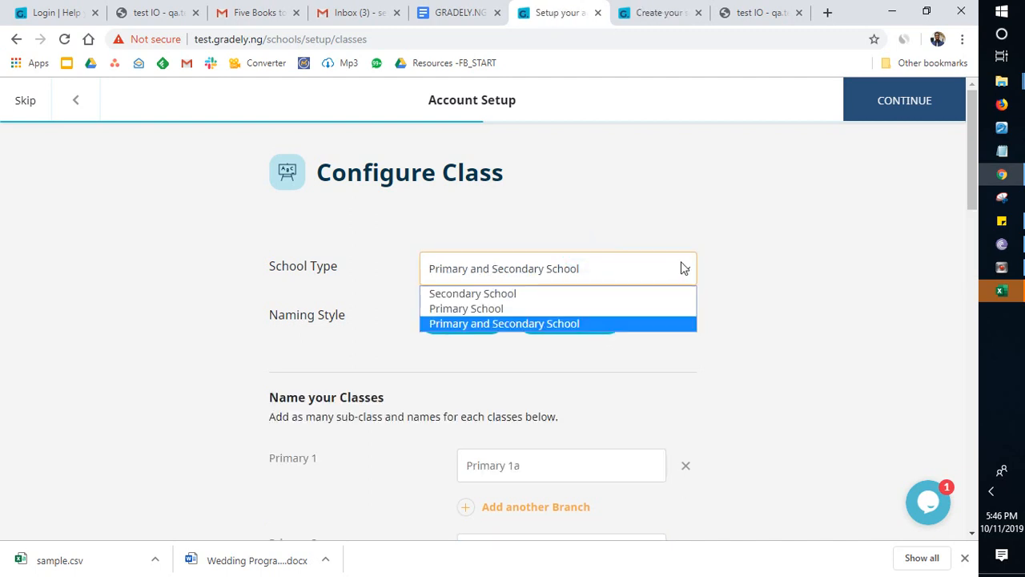
{"action": "left_click", "coordinate": [617, 294]}
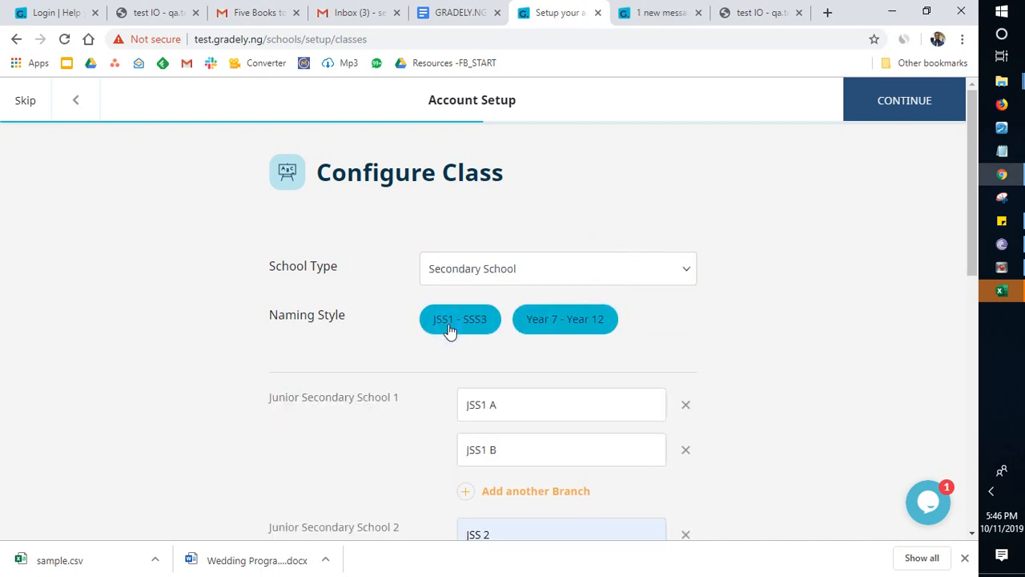
Step: Submit the class configuration and skip the step for adding teachers
{"action": "scroll", "coordinate": [600, 291], "scroll_direction": "down", "scroll_amount": 5}
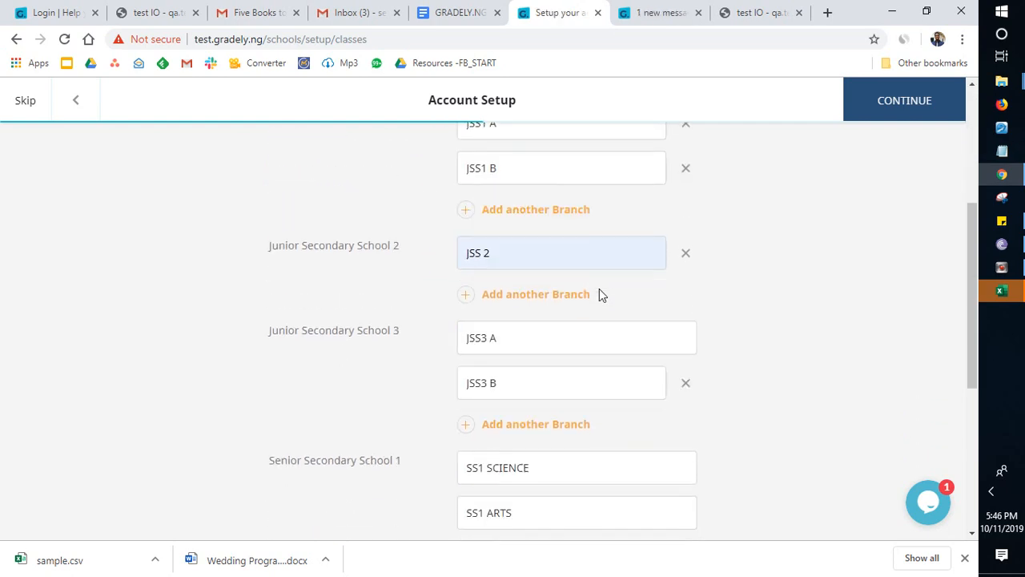
{"action": "scroll", "coordinate": [600, 289], "scroll_direction": "down", "scroll_amount": 2}
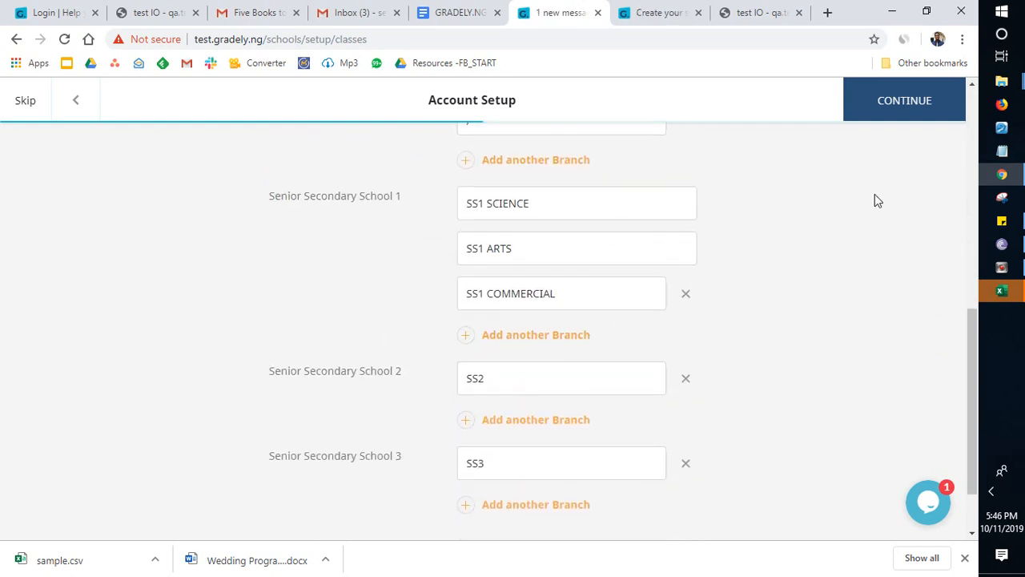
{"action": "left_click", "coordinate": [888, 105]}
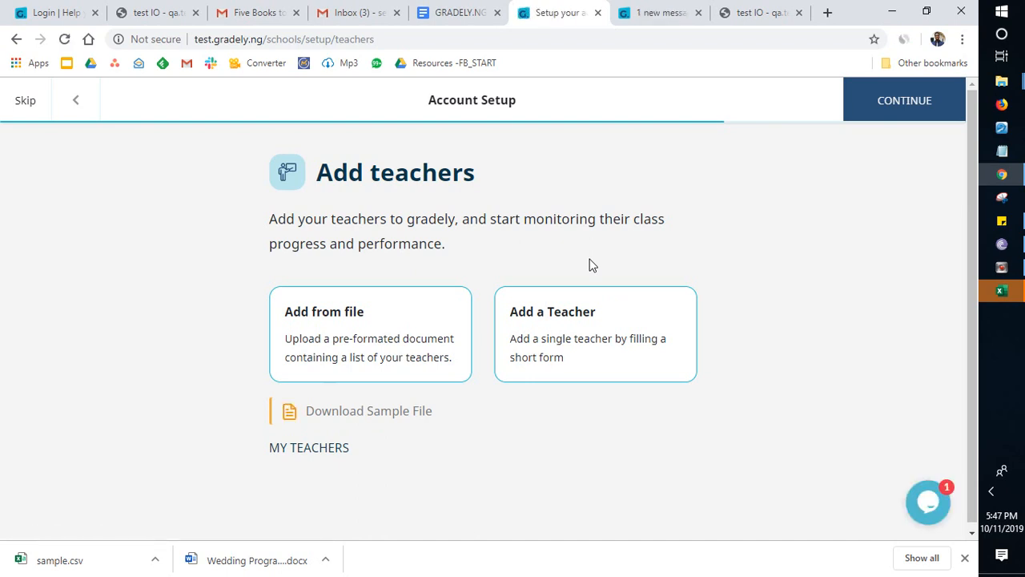
{"action": "left_click", "coordinate": [21, 96]}
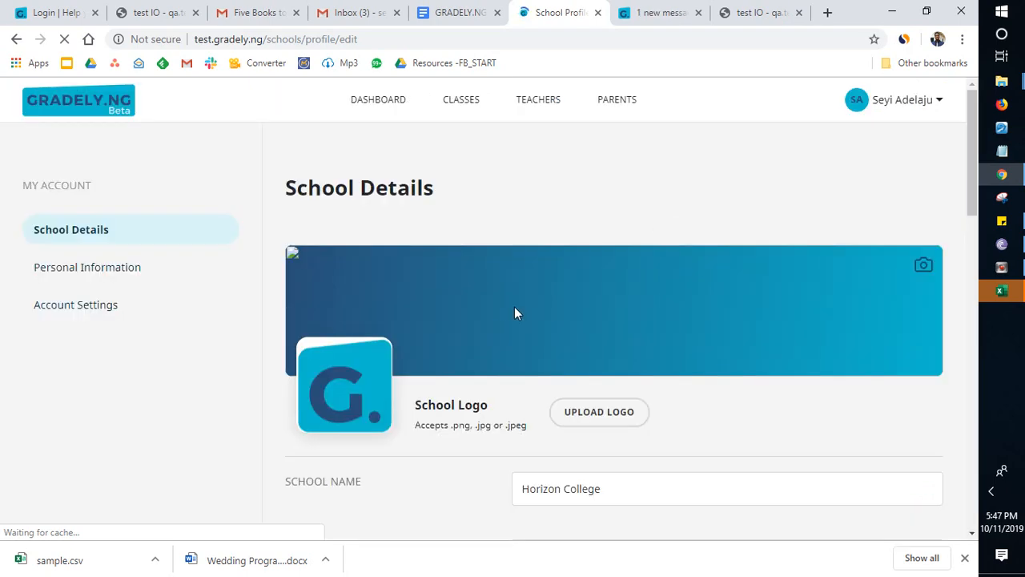
Step: Set the school motto to "Learn in realtime" in the school details
{"action": "scroll", "coordinate": [514, 312], "scroll_direction": "down", "scroll_amount": 3}
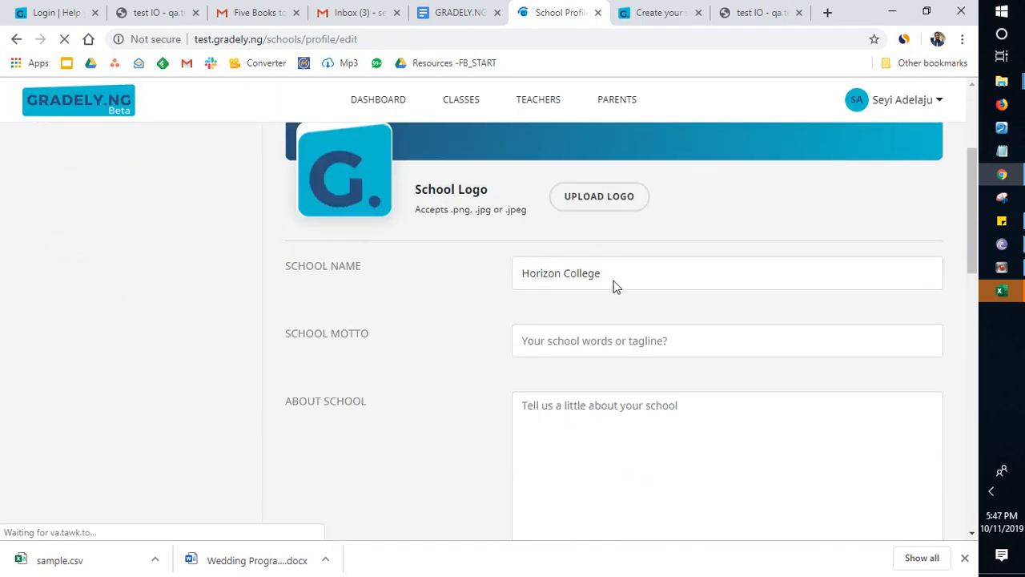
{"action": "left_click", "coordinate": [626, 338]}
{"action": "left_click", "coordinate": [604, 372]}
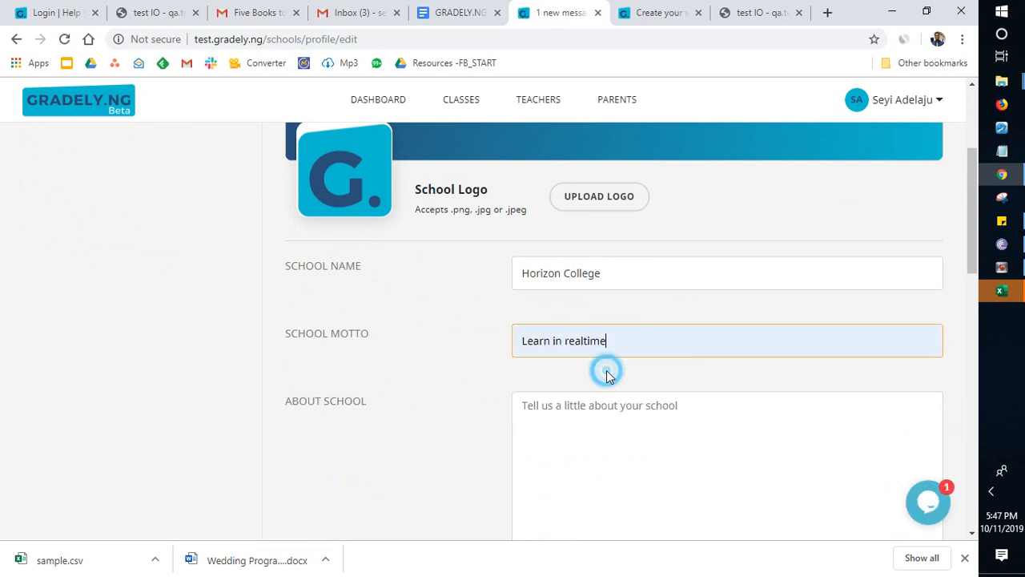
Step: Write the school description "Gradely College is an international school focussed on making learning personalised and student-oriented."
{"action": "left_click", "coordinate": [646, 417]}
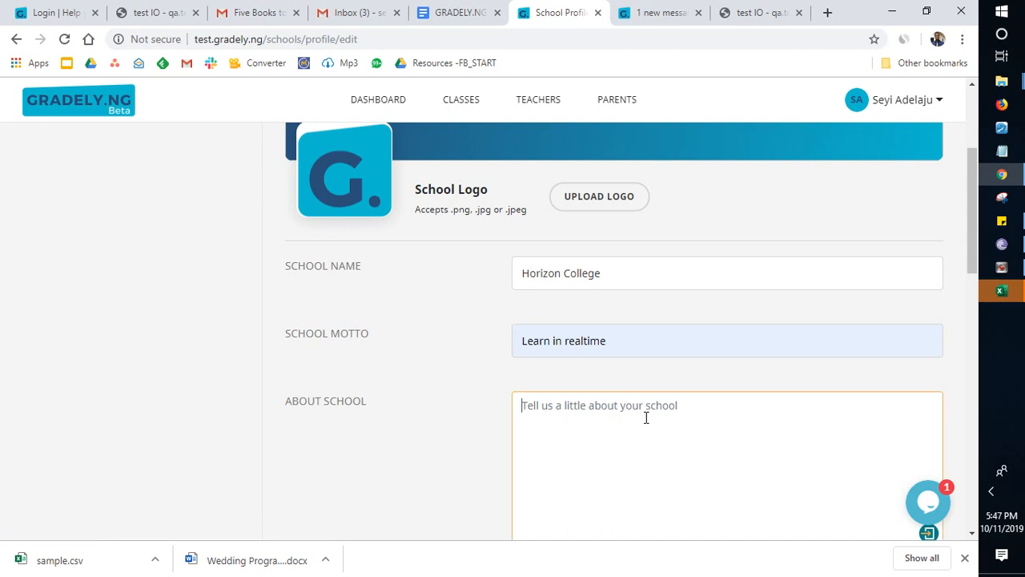
{"action": "type", "text": "mY"}
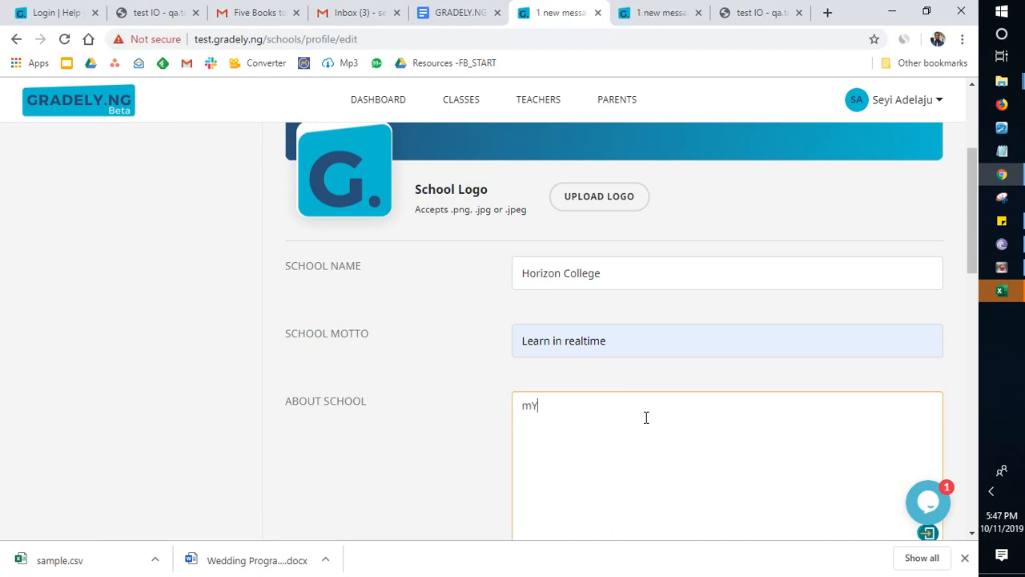
{"action": "key", "text": "BackSpace"}
{"action": "key", "text": "BackSpace"}
{"action": "key", "text": "BackSpace"}
{"action": "type", "text": "s"}
{"action": "key", "text": "BackSpace"}
{"action": "type", "text": "Gradely College is a "}
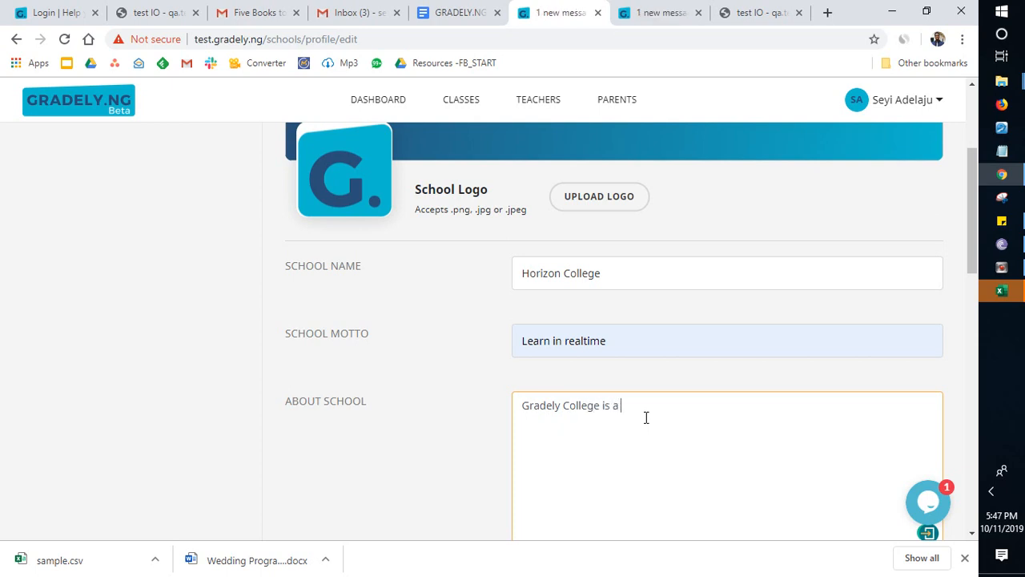
{"action": "type", "text": "n internati"}
{"action": "type", "text": "onal sc"}
{"action": "type", "text": "cho"}
{"action": "key", "text": "BackSpace"}
{"action": "key", "text": "BackSpace"}
{"action": "key", "text": "BackSpace"}
{"action": "type", "text": "hool focussed on "}
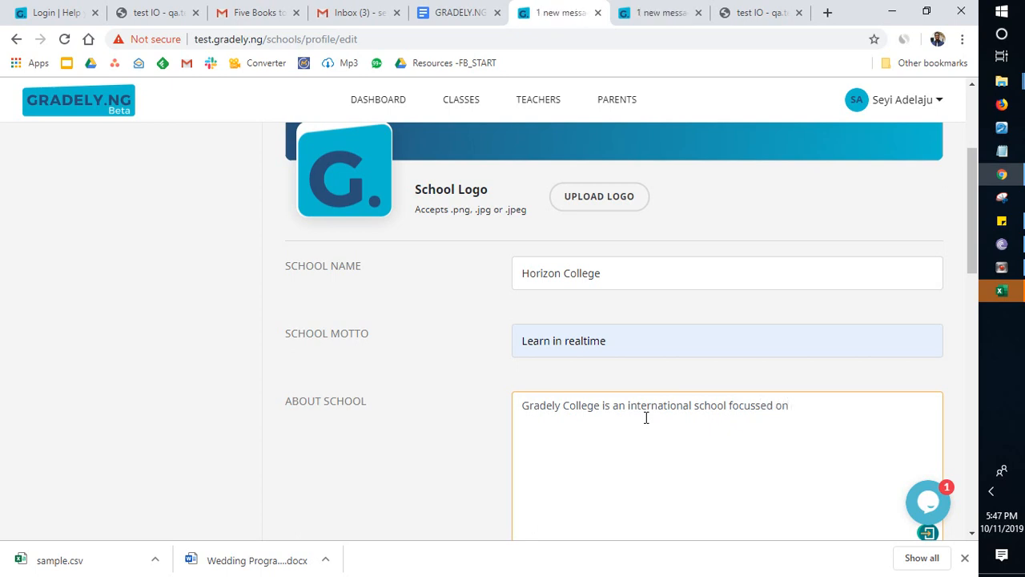
{"action": "type", "text": "making learning "}
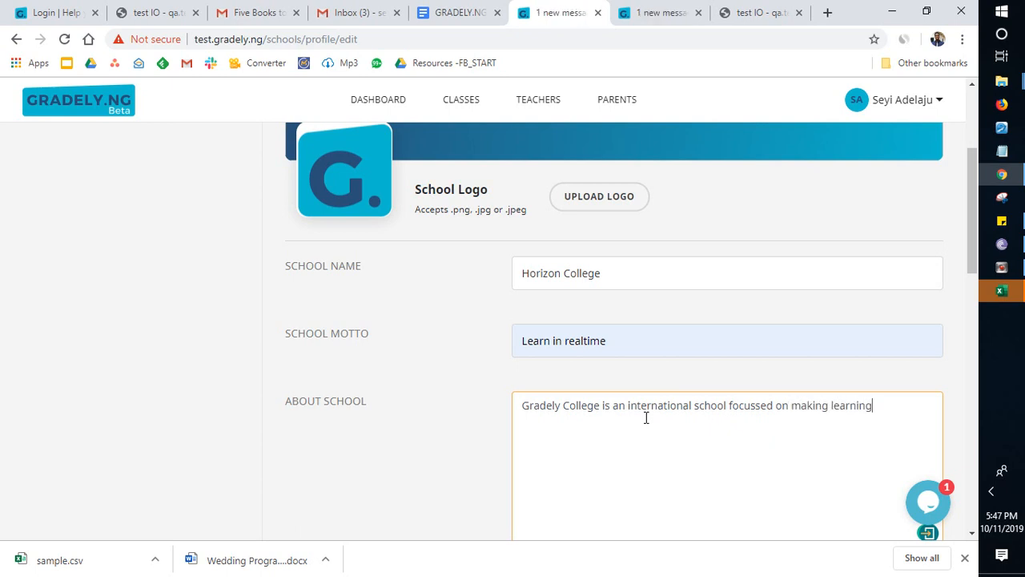
{"action": "type", "text": "personalised and"}
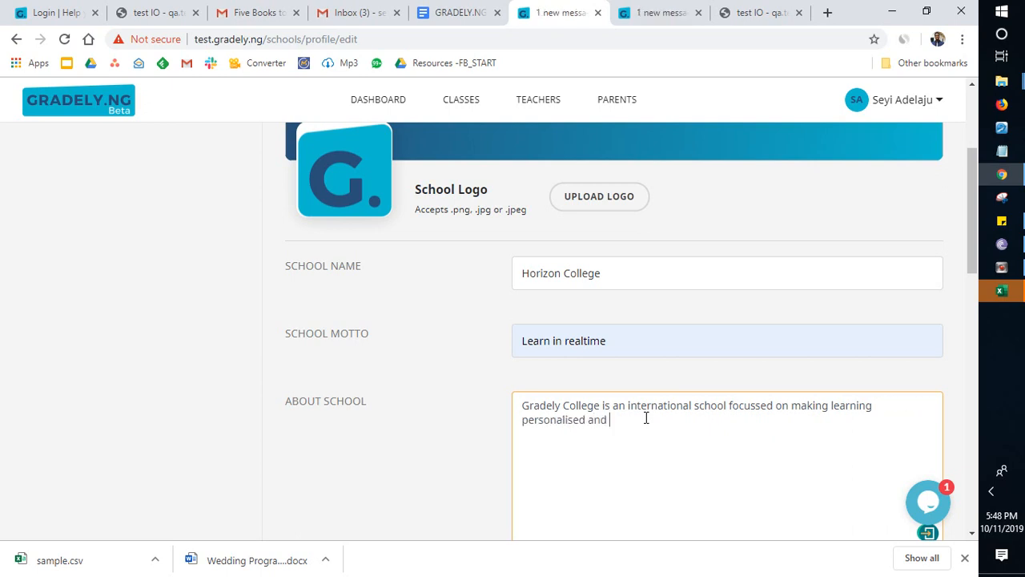
{"action": "type", "text": " student-oriented."}
Step: Set the school's date of establishment to 7 October 2005
{"action": "scroll", "coordinate": [791, 286], "scroll_direction": "down", "scroll_amount": 1}
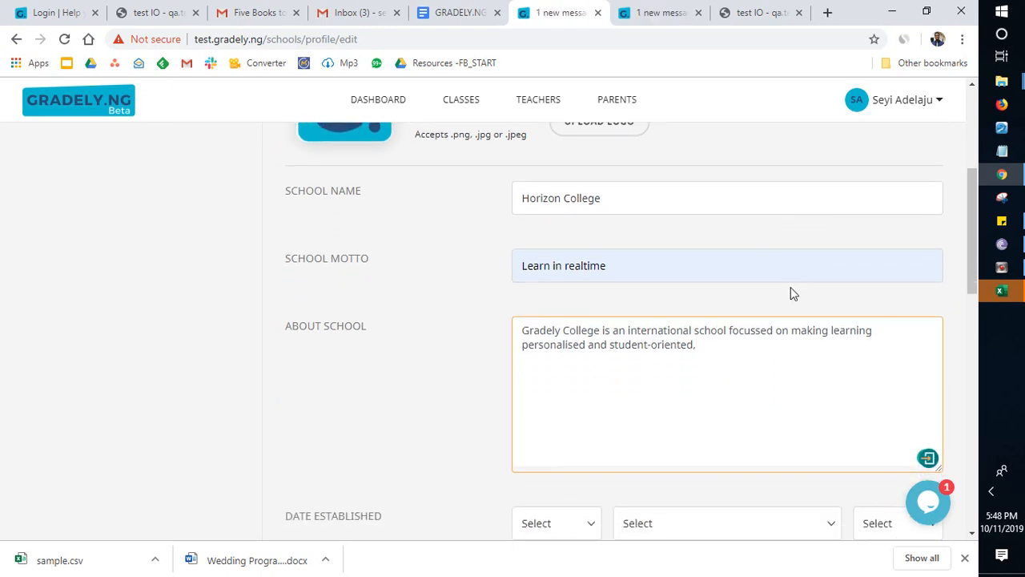
{"action": "scroll", "coordinate": [791, 286], "scroll_direction": "down", "scroll_amount": 1}
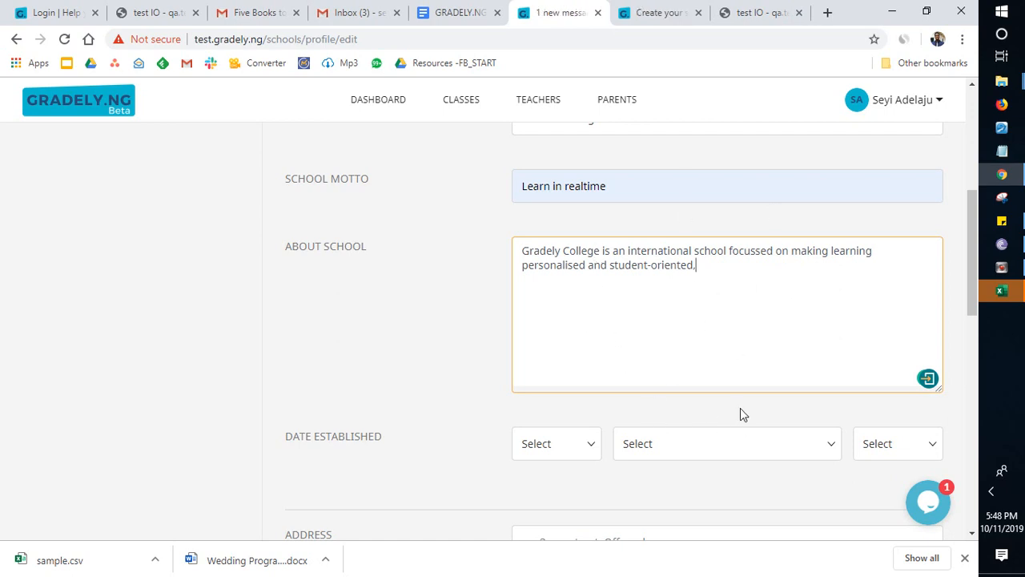
{"action": "scroll", "coordinate": [705, 373], "scroll_direction": "down", "scroll_amount": 1}
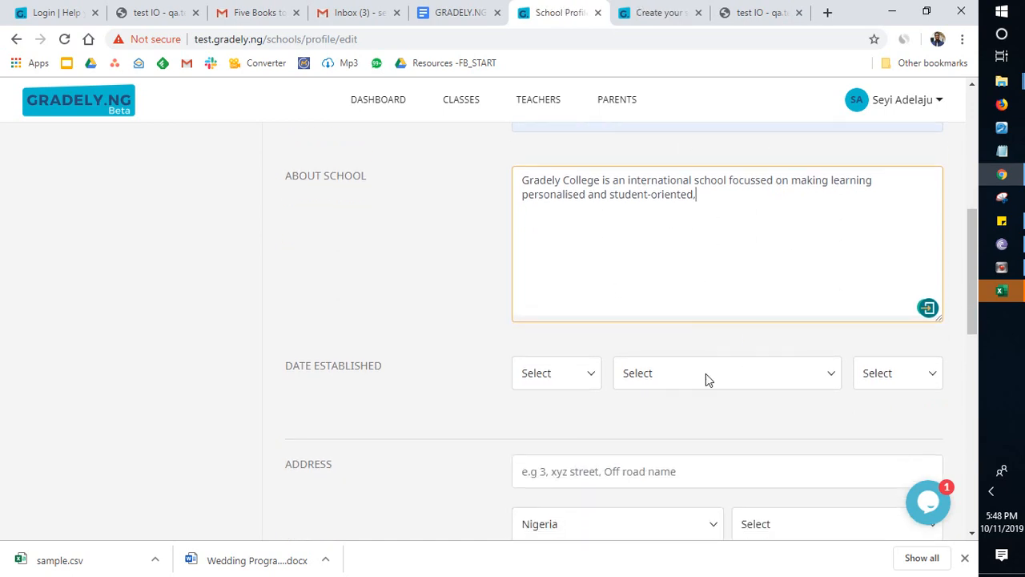
{"action": "left_click", "coordinate": [589, 374]}
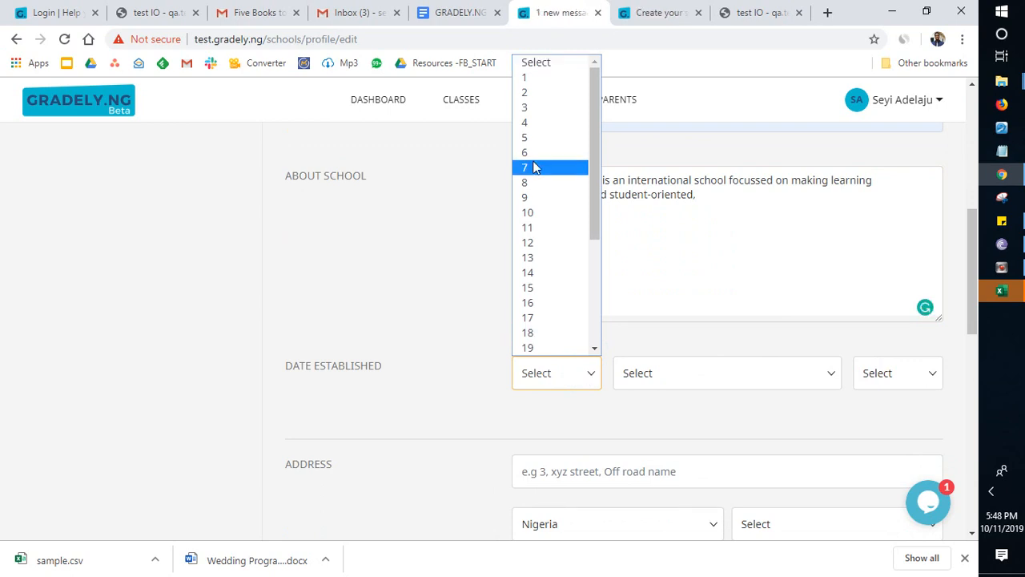
{"action": "left_click", "coordinate": [532, 167]}
{"action": "left_click", "coordinate": [718, 379]}
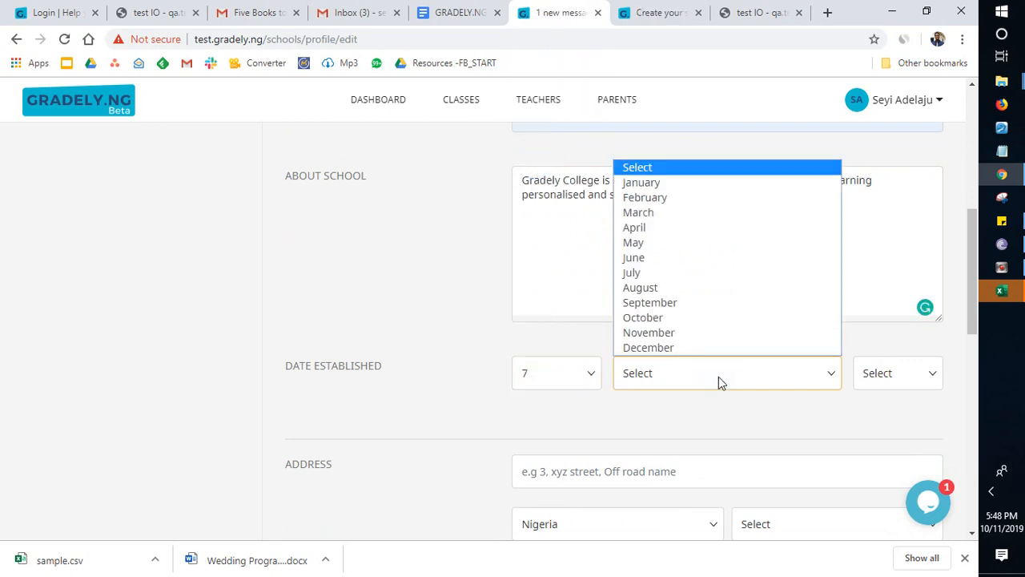
{"action": "left_click", "coordinate": [693, 319]}
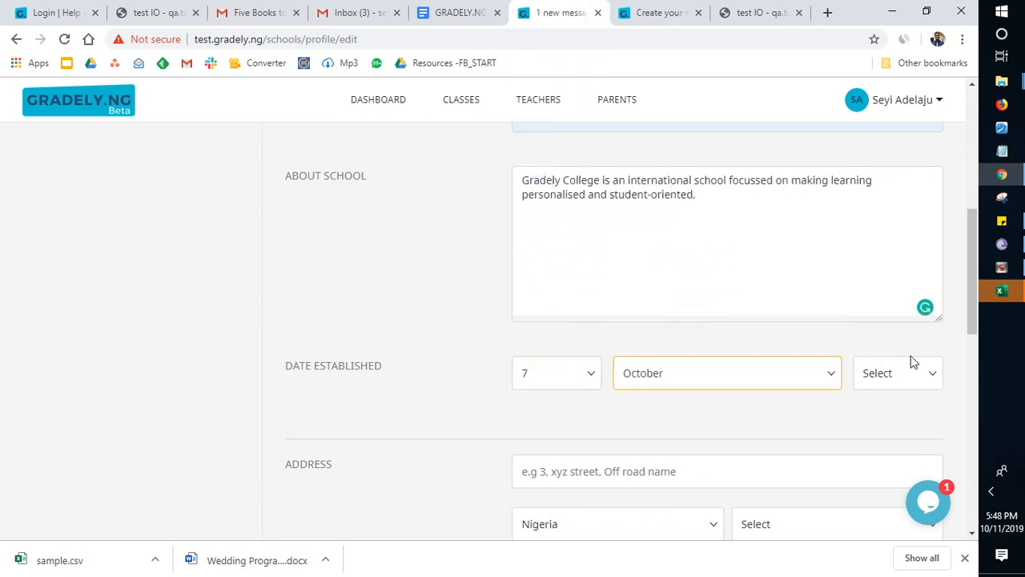
{"action": "left_click", "coordinate": [904, 371]}
{"action": "scroll", "coordinate": [904, 335], "scroll_direction": "down", "scroll_amount": 3}
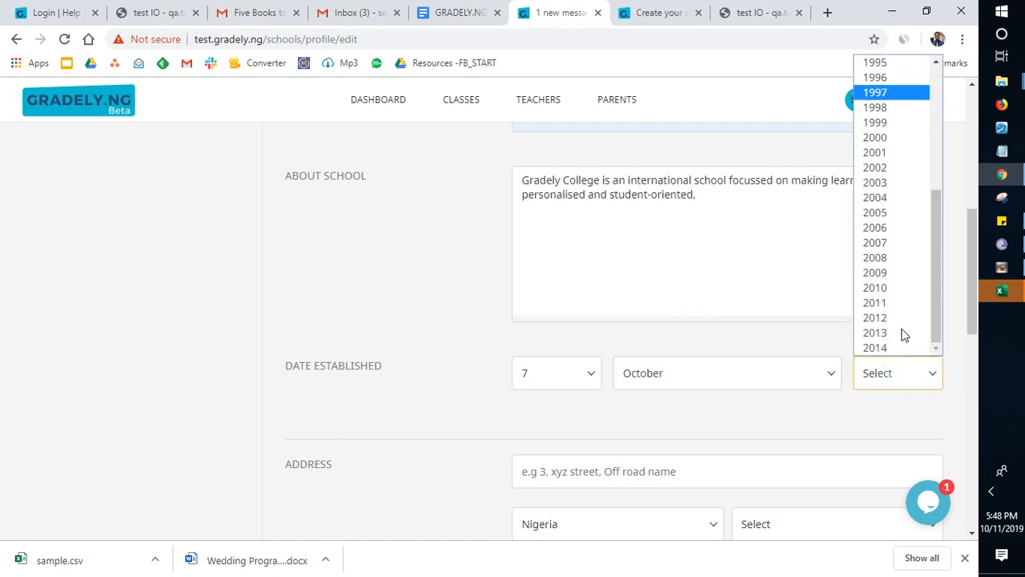
{"action": "left_click", "coordinate": [889, 213]}
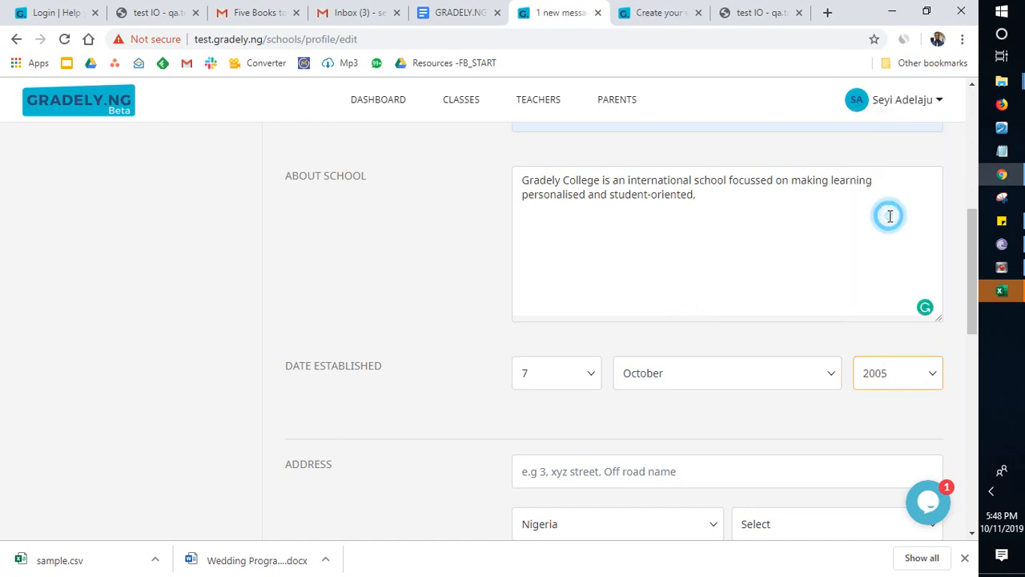
Step: Enter the school's street address in the address section
{"action": "scroll", "coordinate": [807, 355], "scroll_direction": "down", "scroll_amount": 2}
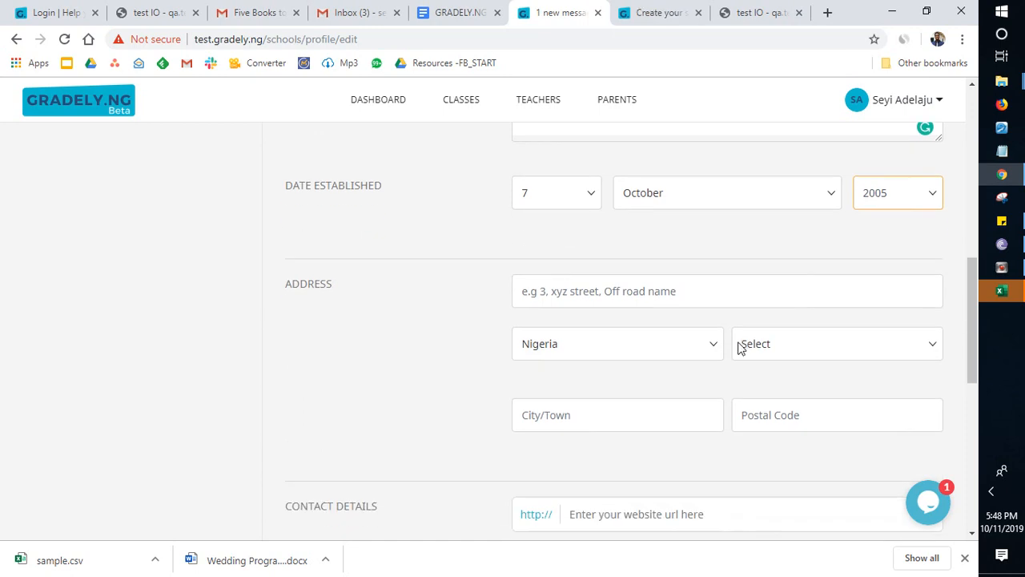
{"action": "left_click", "coordinate": [706, 298]}
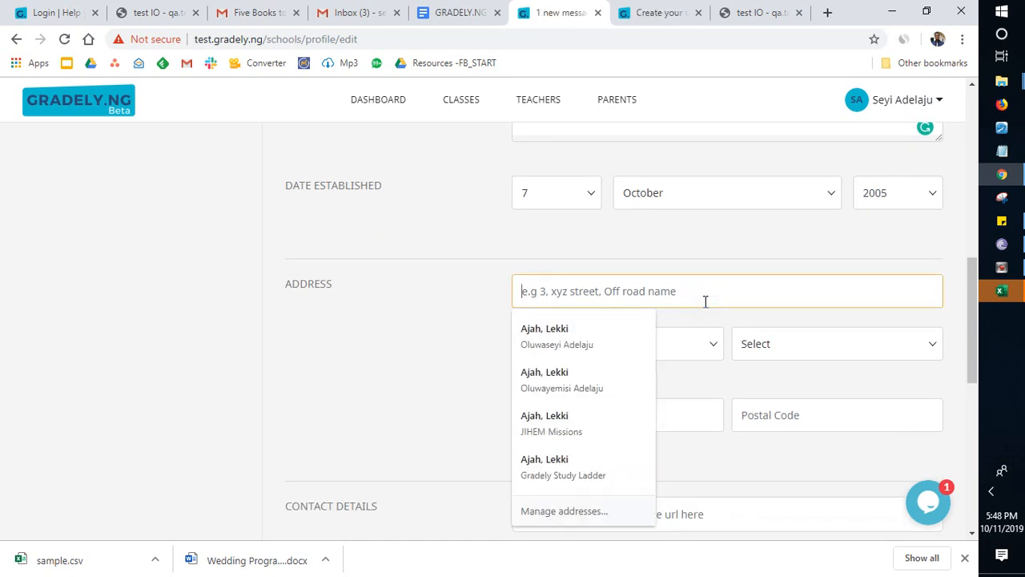
{"action": "left_click", "coordinate": [706, 300]}
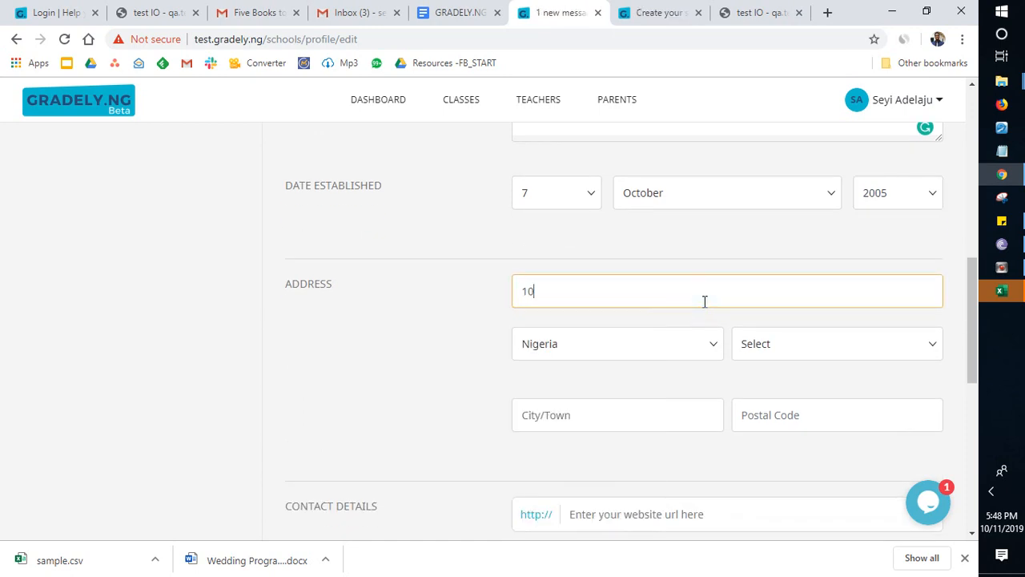
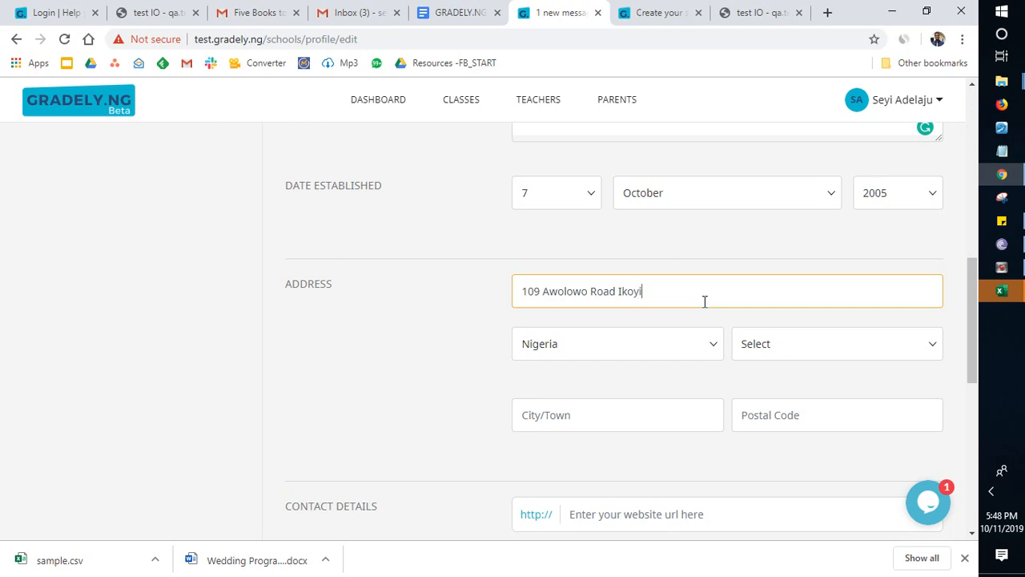
Step: Select Lagos as the school's state and enter the school's city in the address section
{"action": "left_click", "coordinate": [738, 344]}
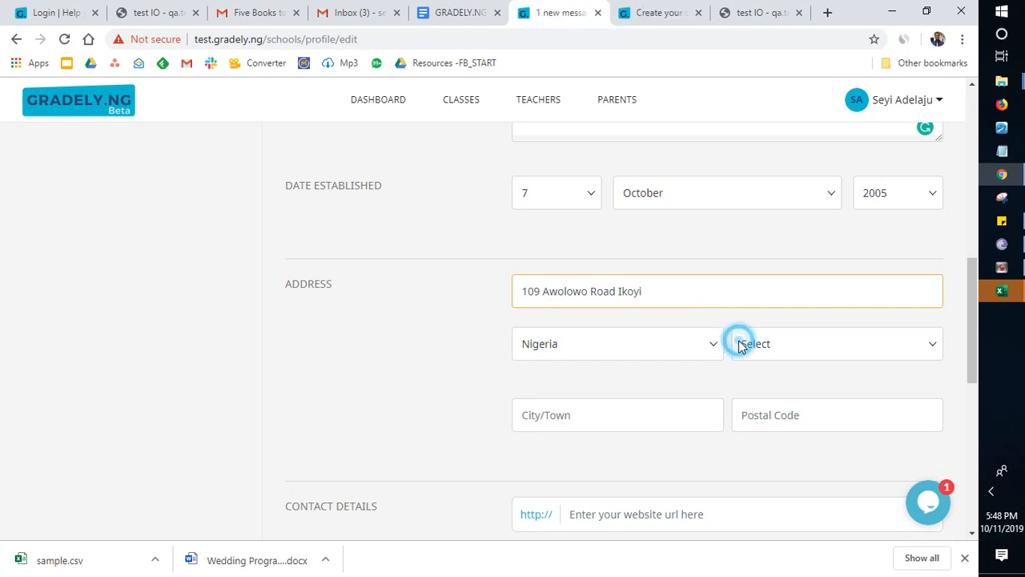
{"action": "key", "text": "l"}
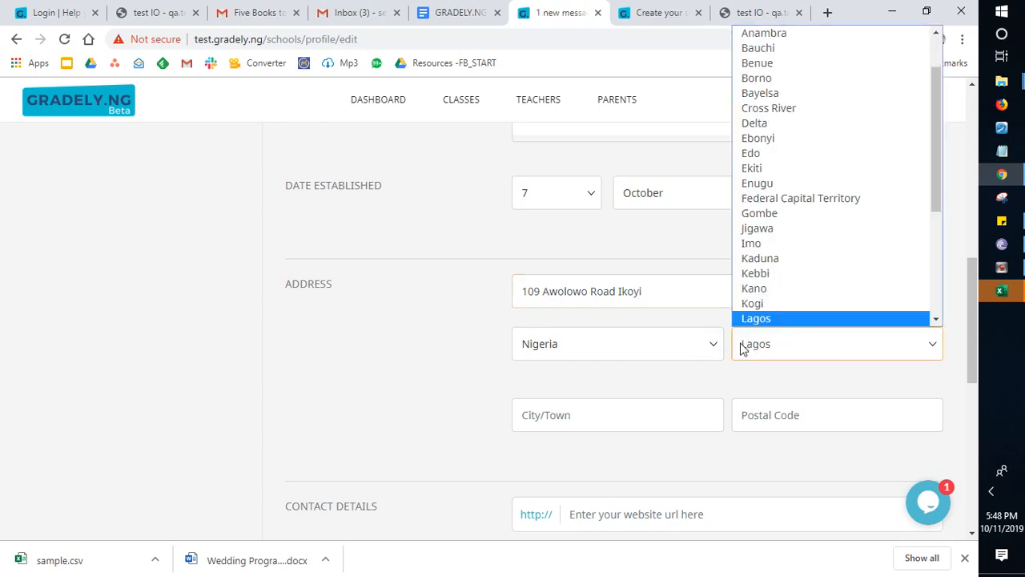
{"action": "key", "text": "Return"}
{"action": "left_click", "coordinate": [643, 402]}
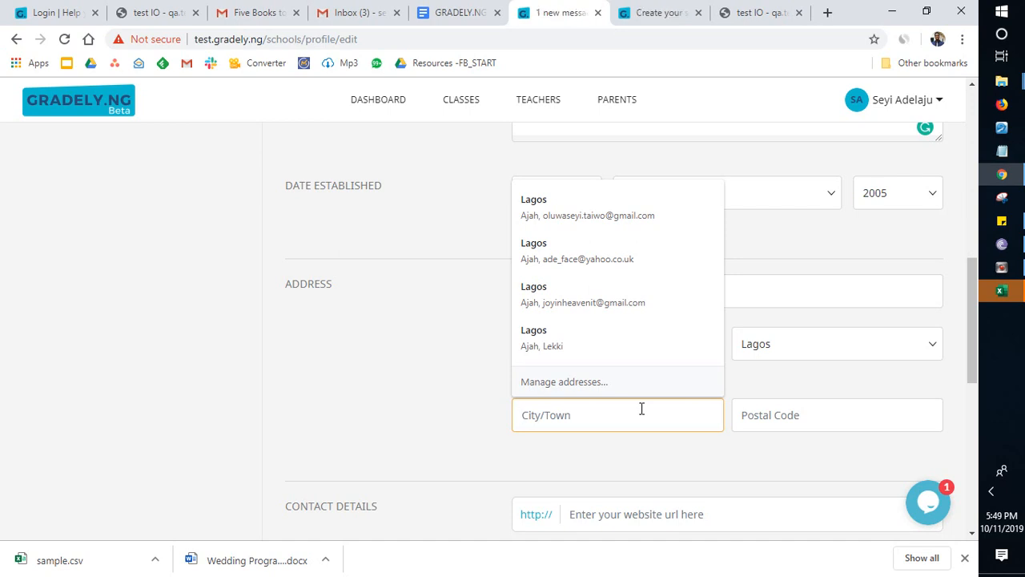
{"action": "type", "text": "Ik"}
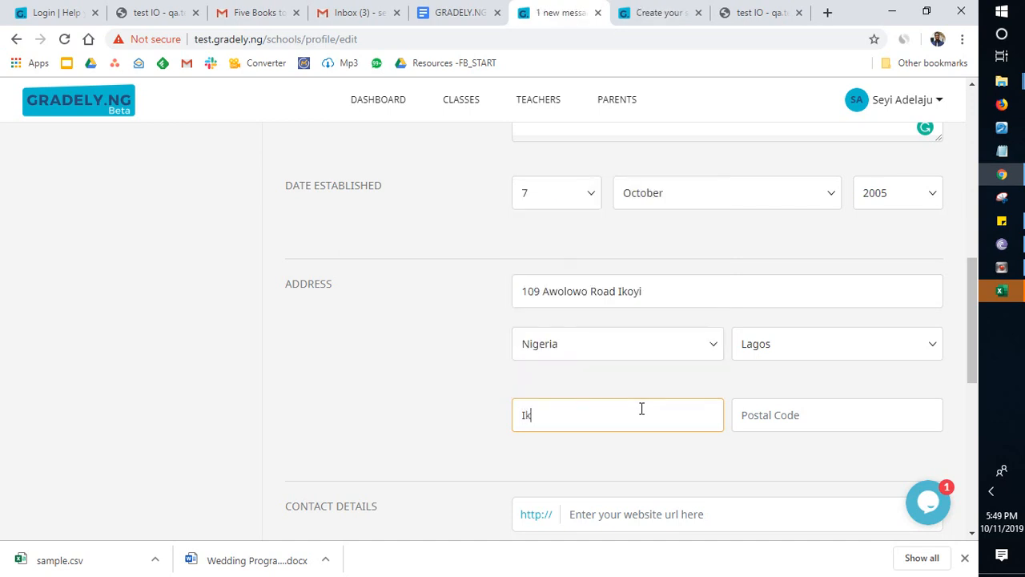
{"action": "type", "text": "oyi"}
{"action": "key", "text": "Tab"}
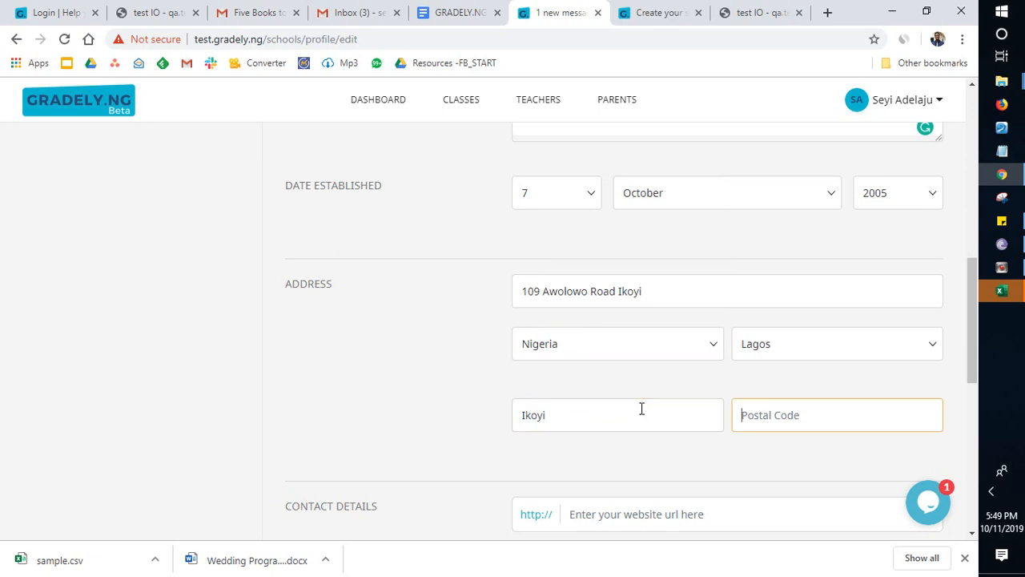
Step: Enter the school's postal code to complete the address section
{"action": "left_click", "coordinate": [791, 412]}
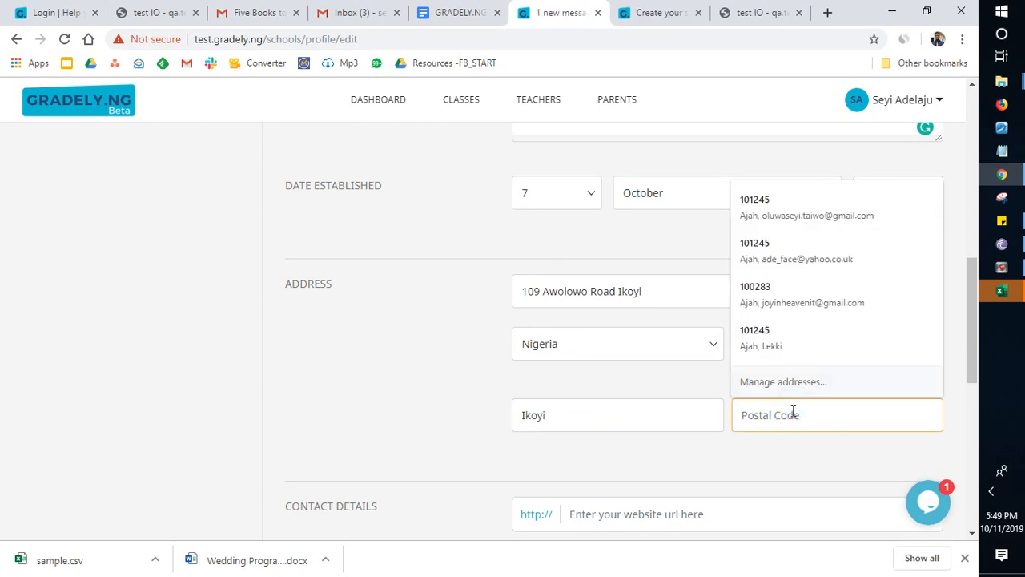
{"action": "type", "text": "1002"}
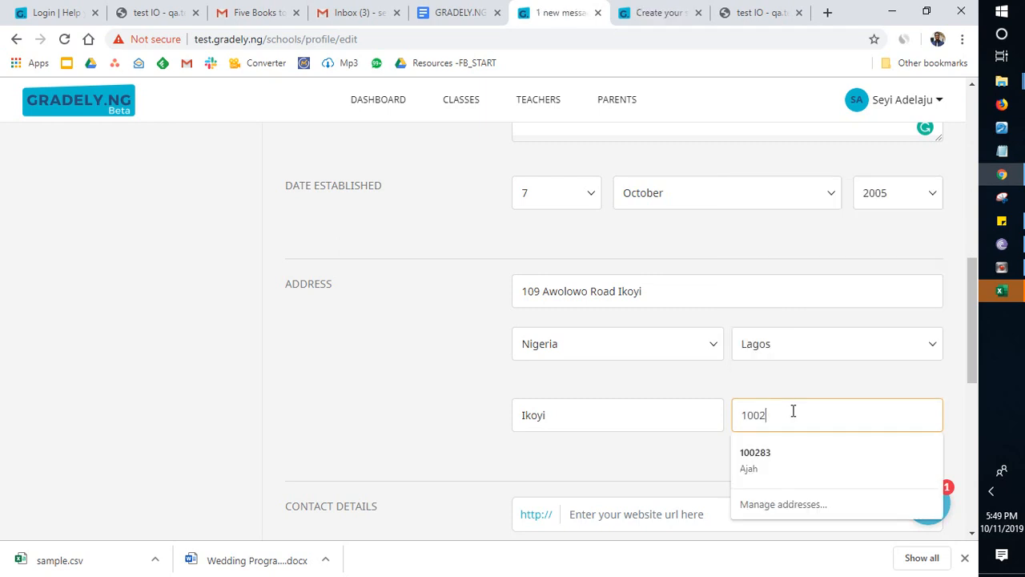
{"action": "type", "text": "83"}
{"action": "left_click", "coordinate": [606, 478]}
{"action": "scroll", "coordinate": [607, 483], "scroll_direction": "down", "scroll_amount": 2}
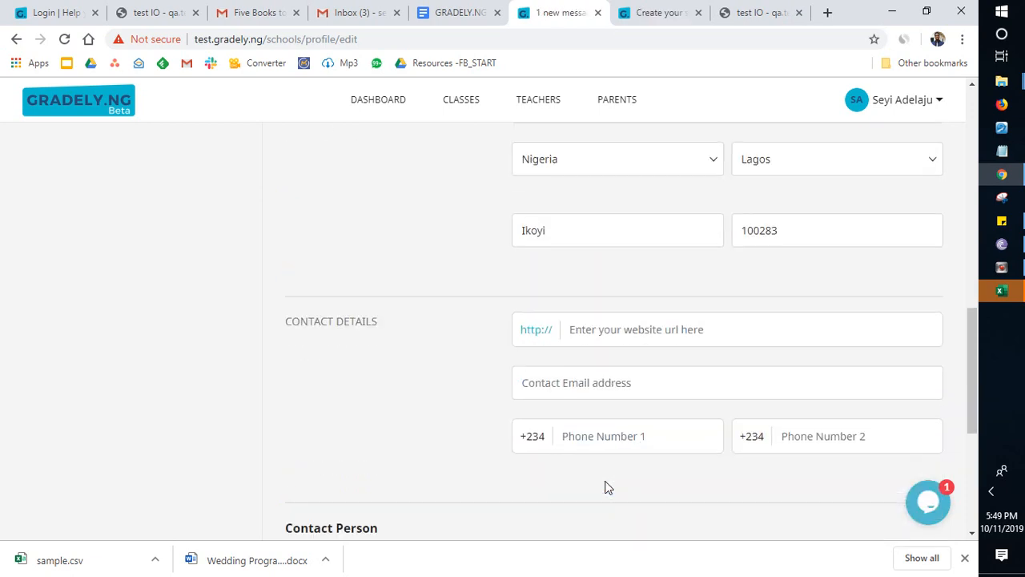
{"action": "left_click", "coordinate": [635, 331]}
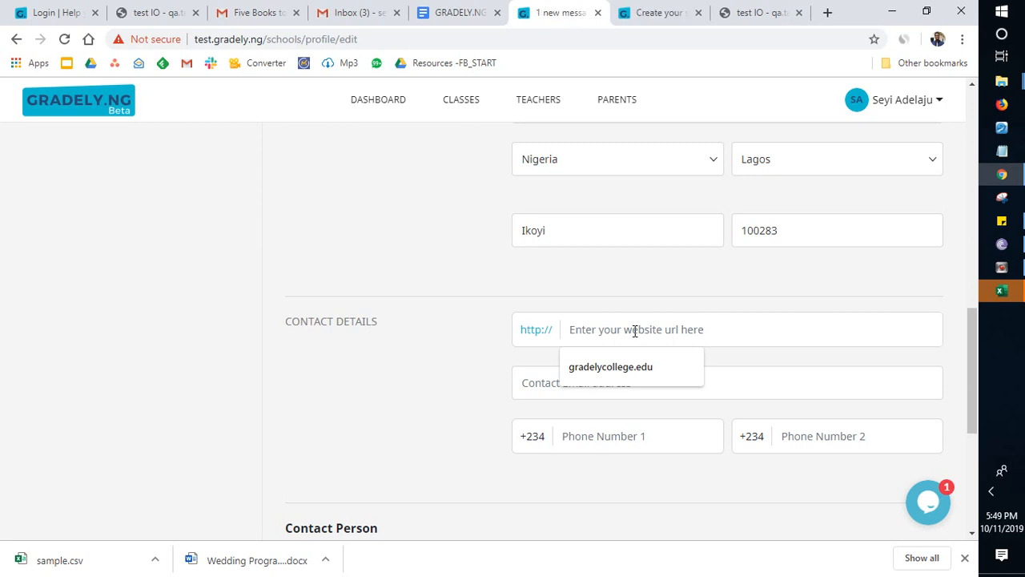
{"action": "type", "text": "22"}
{"action": "key", "text": "BackSpace"}
{"action": "key", "text": "BackSpace"}
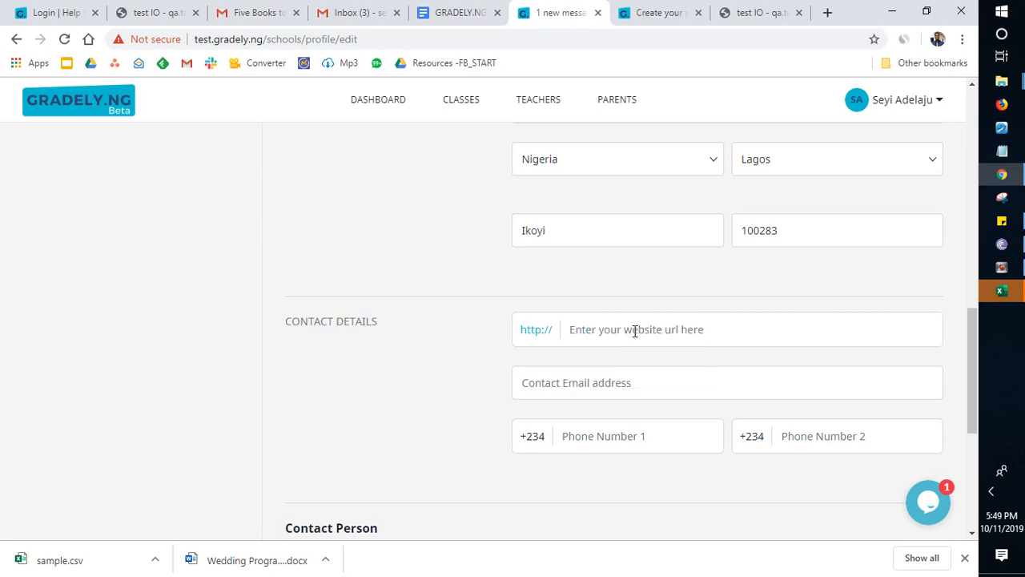
{"action": "type", "text": "www."}
{"action": "type", "text": "gradely.ng"}
Step: Enter the school's contact email address in the contact details
{"action": "scroll", "coordinate": [687, 363], "scroll_direction": "down", "scroll_amount": 2}
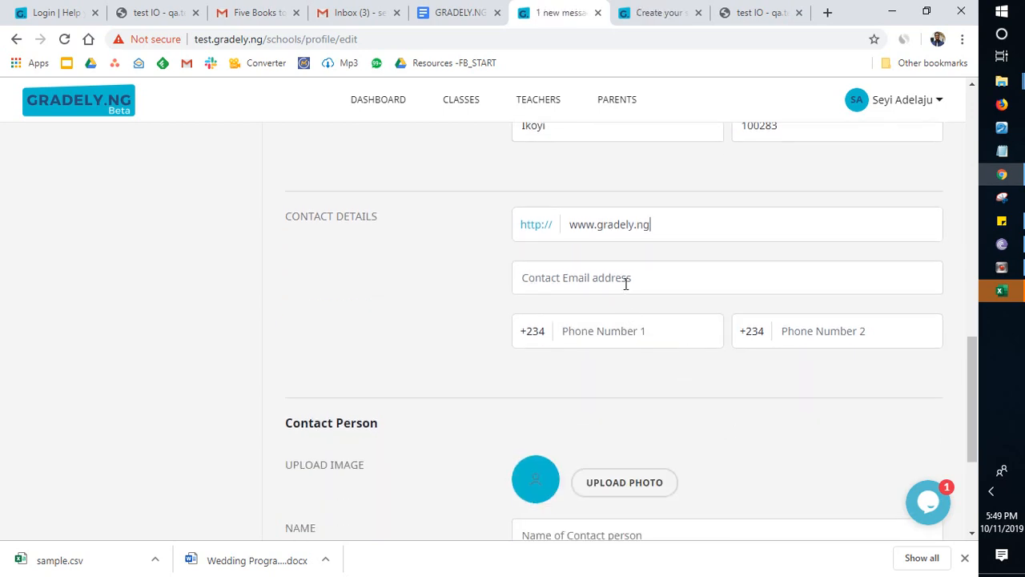
{"action": "left_click", "coordinate": [626, 280]}
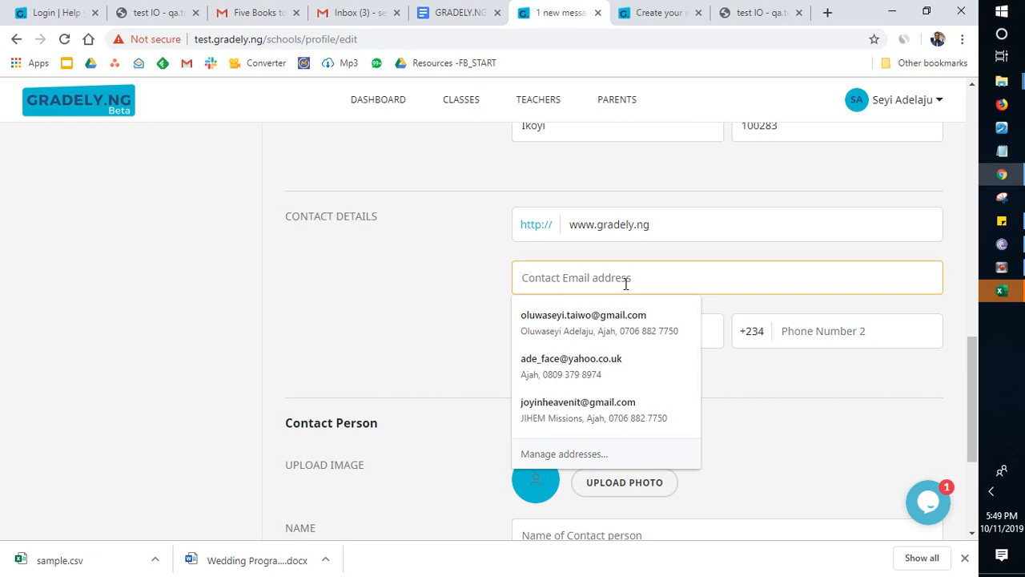
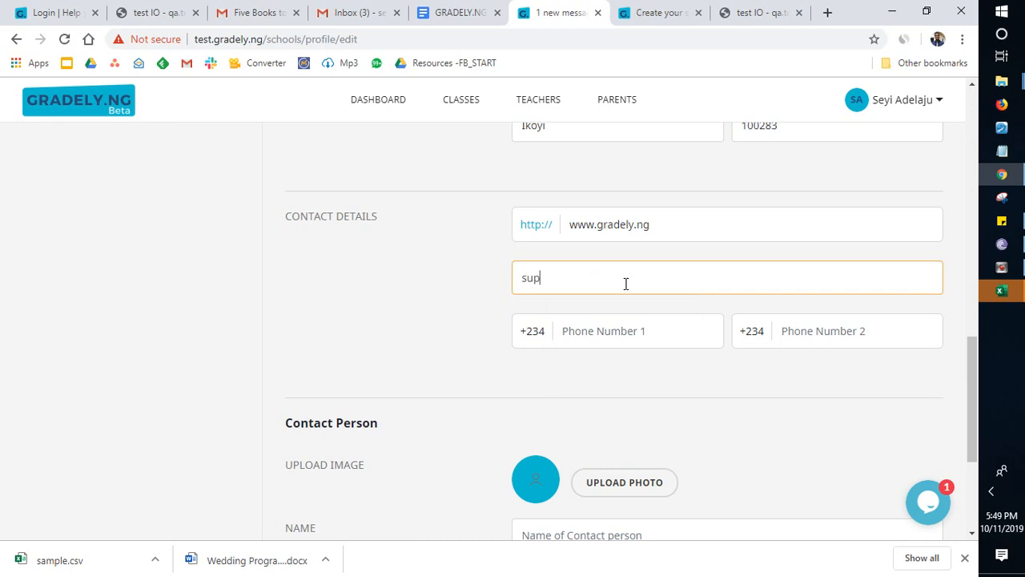
Step: Enter the school's first phone number in the contact details
{"action": "left_click", "coordinate": [624, 330]}
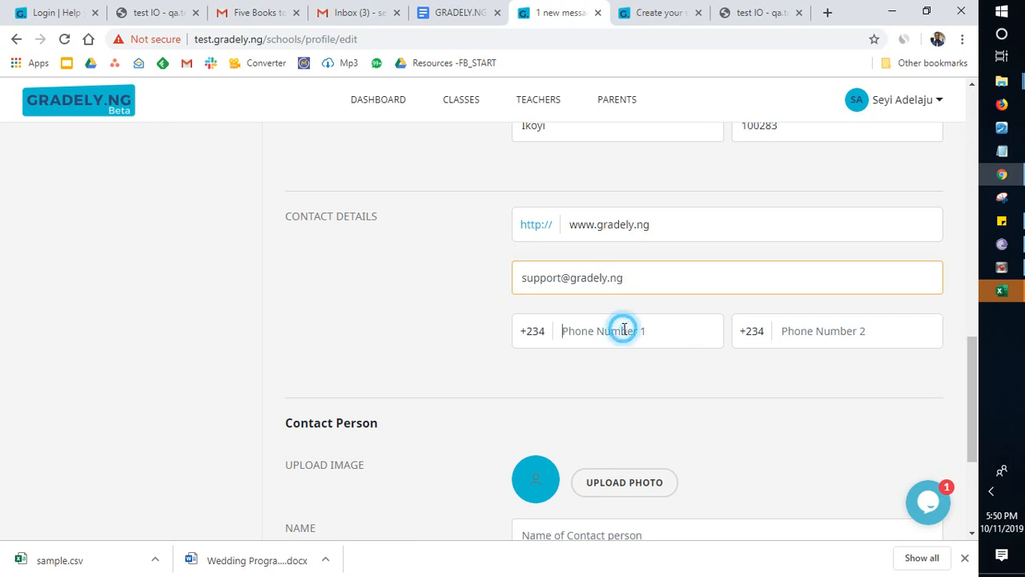
{"action": "left_click", "coordinate": [624, 330]}
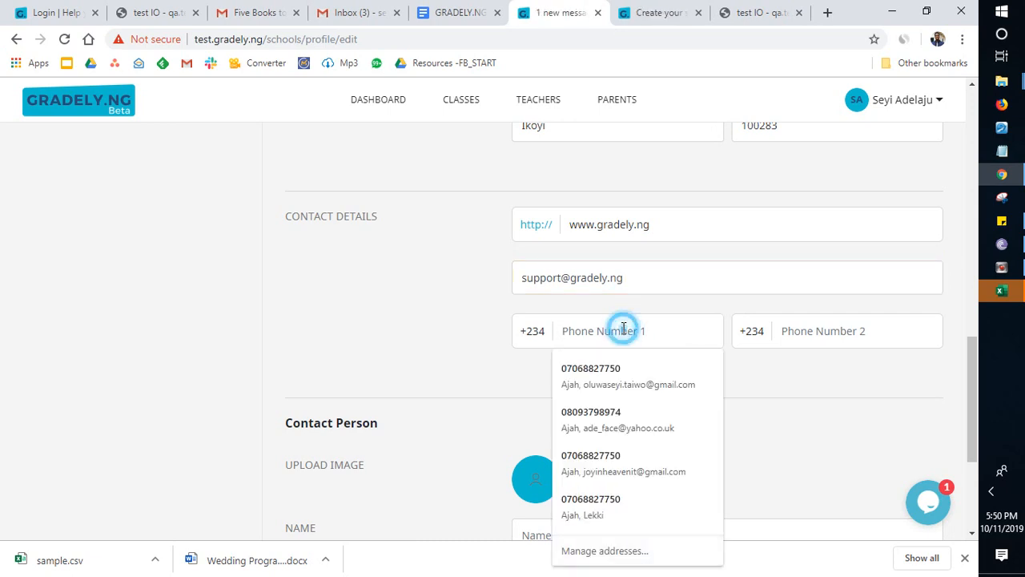
{"action": "left_click", "coordinate": [624, 330]}
{"action": "left_click", "coordinate": [624, 329]}
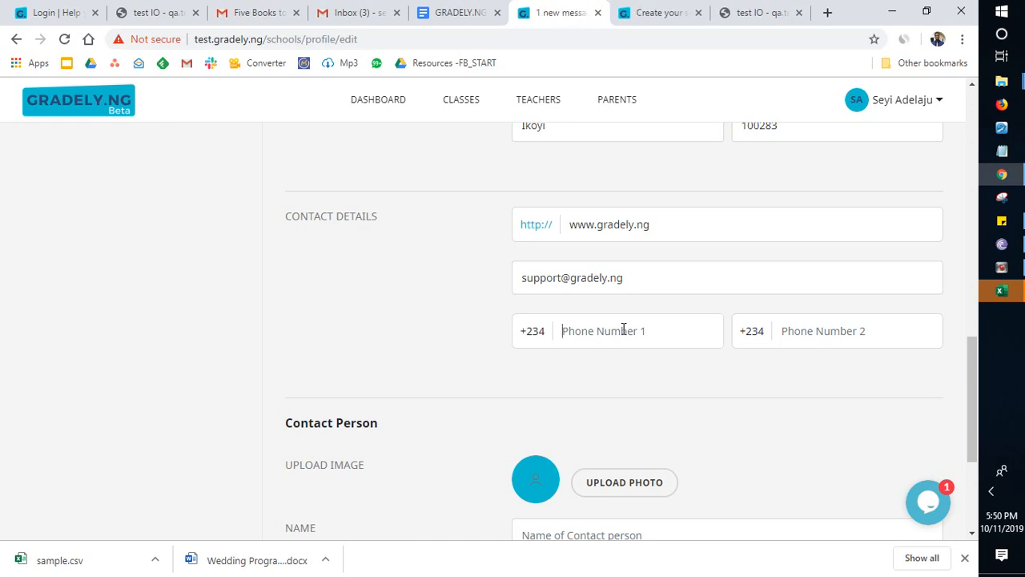
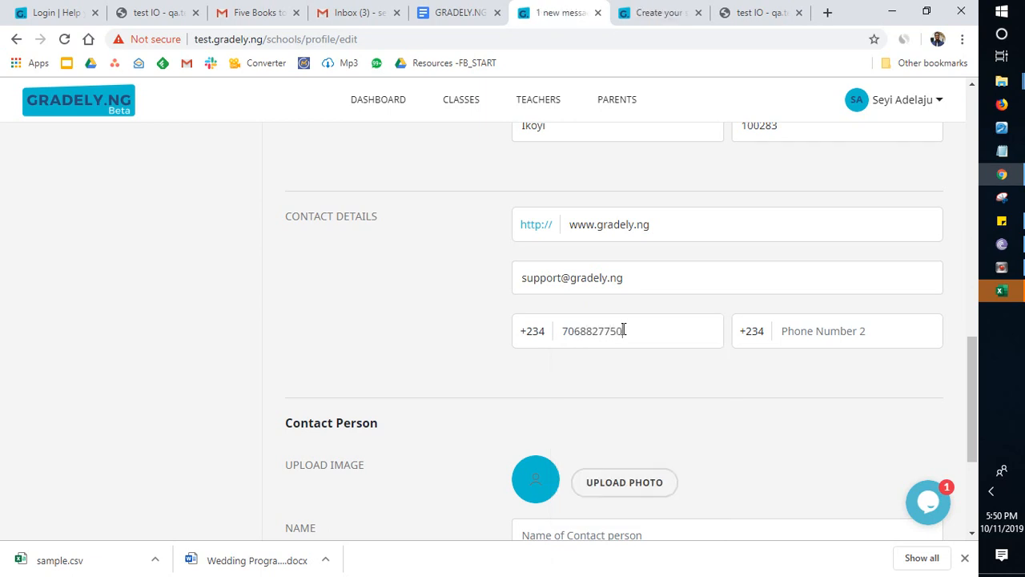
{"action": "key", "text": "Tab"}
Step: Enter the contact person's title and name in the Contact Person section
{"action": "scroll", "coordinate": [774, 330], "scroll_direction": "down", "scroll_amount": 1}
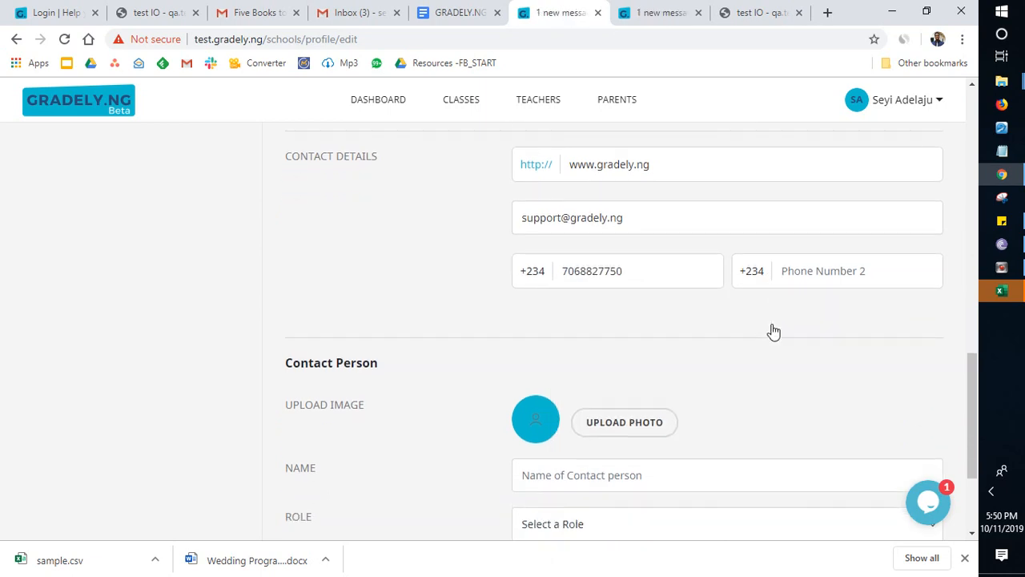
{"action": "scroll", "coordinate": [773, 332], "scroll_direction": "down", "scroll_amount": 1}
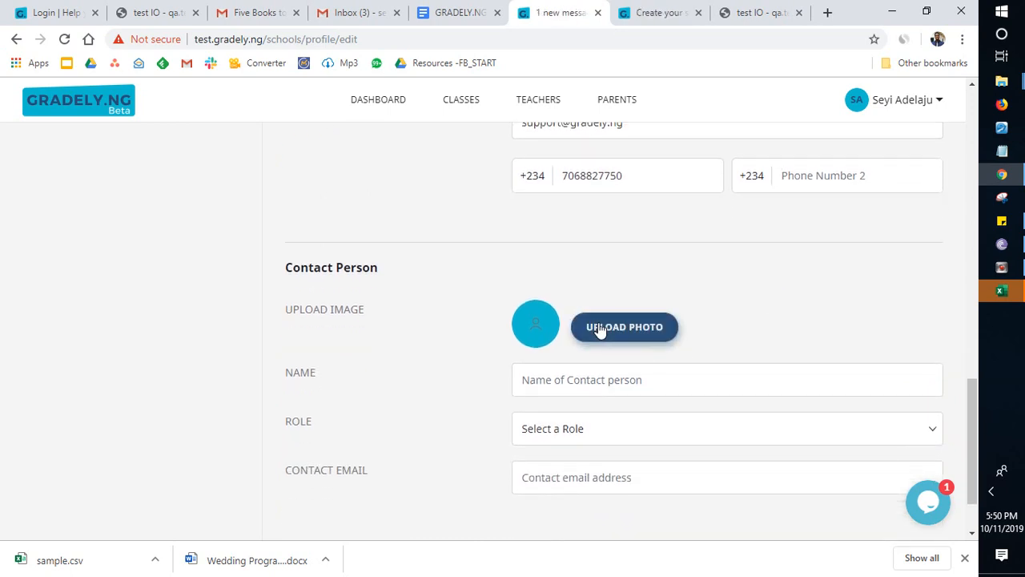
{"action": "left_click", "coordinate": [610, 380]}
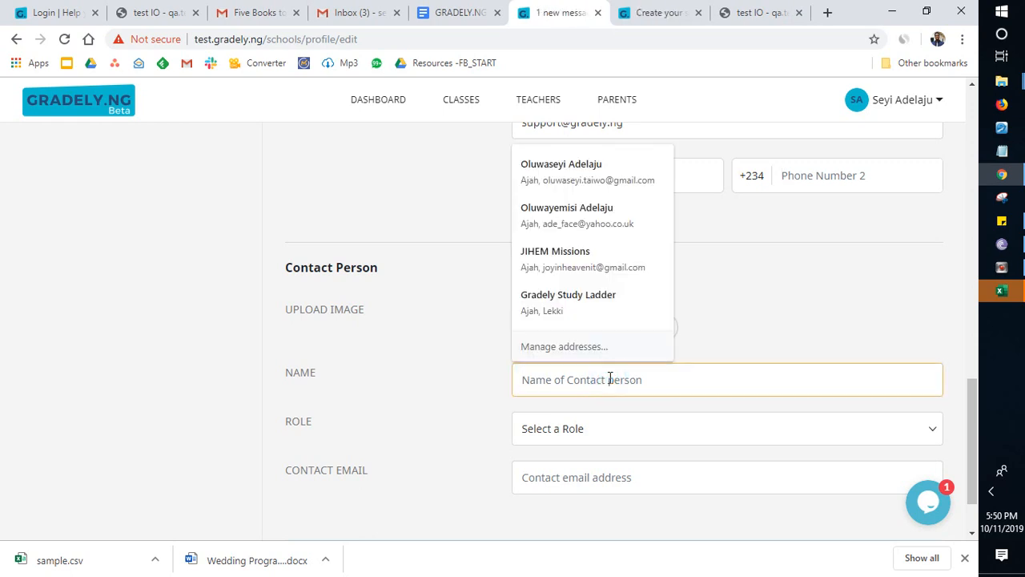
{"action": "type", "text": "Se"}
{"action": "key", "text": "BackSpace"}
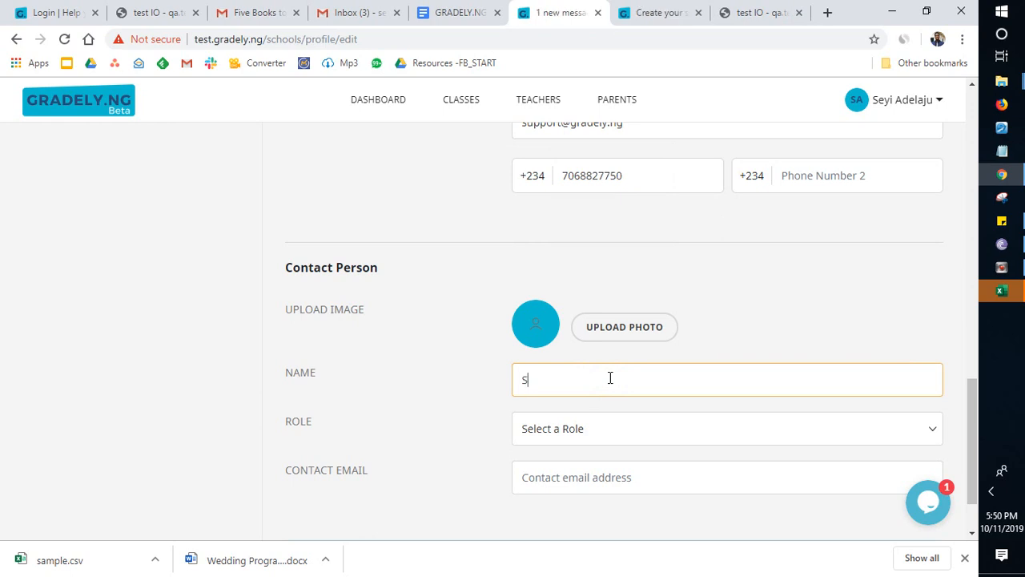
{"action": "key", "text": "BackSpace"}
{"action": "scroll", "coordinate": [601, 350], "scroll_direction": "down", "scroll_amount": 1}
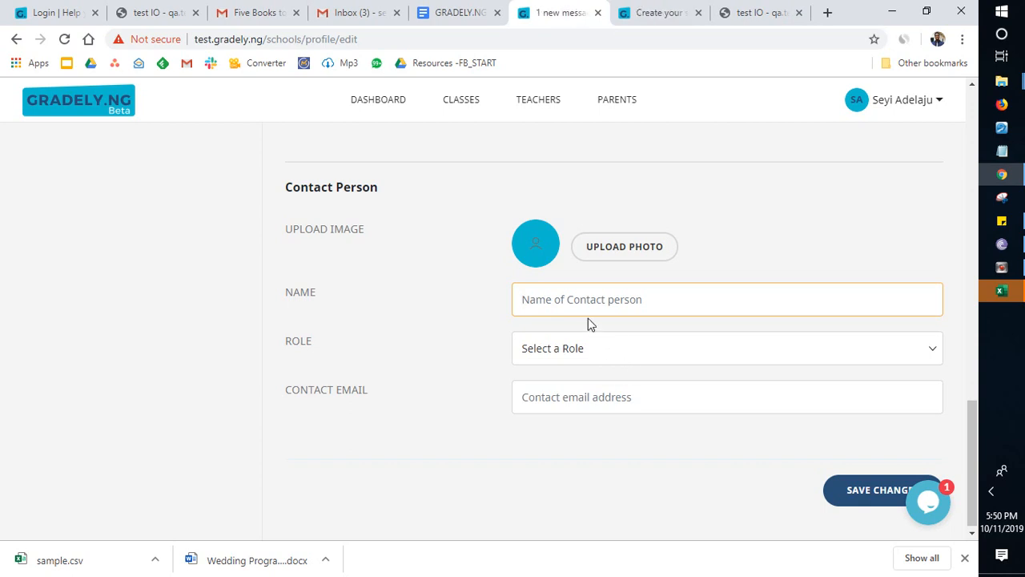
{"action": "type", "text": "Mr. T"}
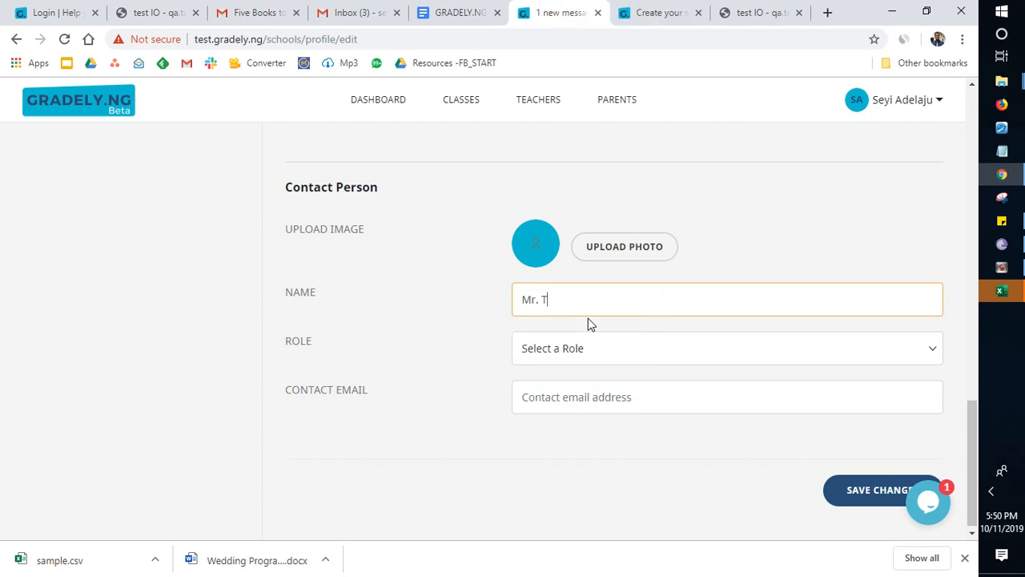
{"action": "type", "text": "homas"}
Step: Set the contact person's role to School Administrator and enter their contact email address
{"action": "left_click", "coordinate": [578, 346]}
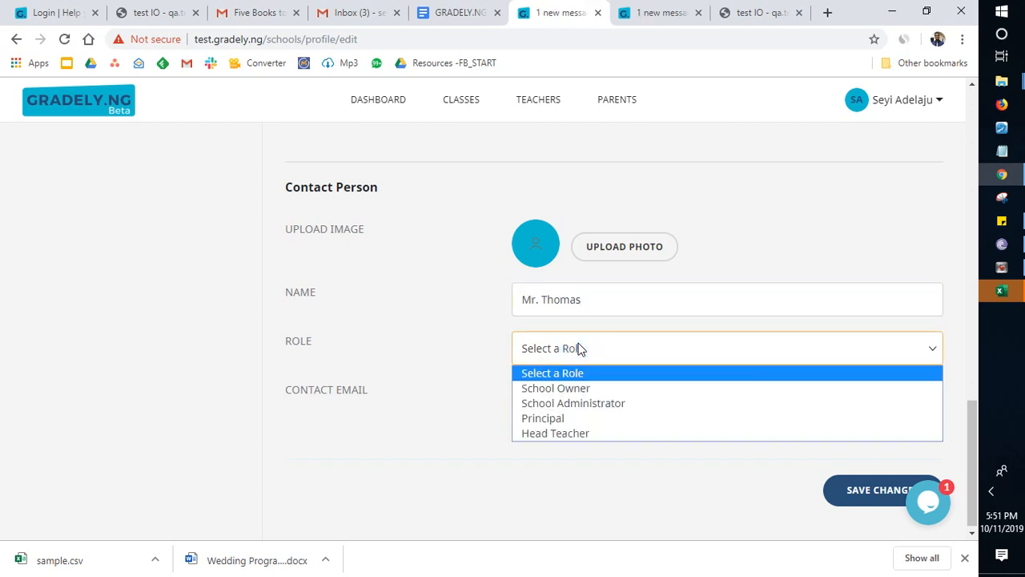
{"action": "left_click", "coordinate": [573, 402]}
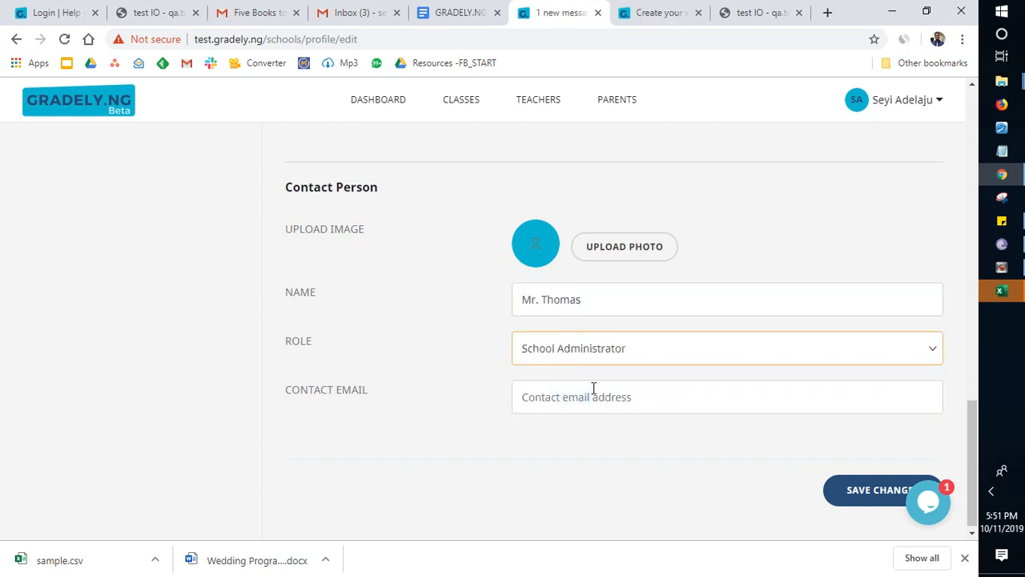
{"action": "left_click", "coordinate": [602, 392]}
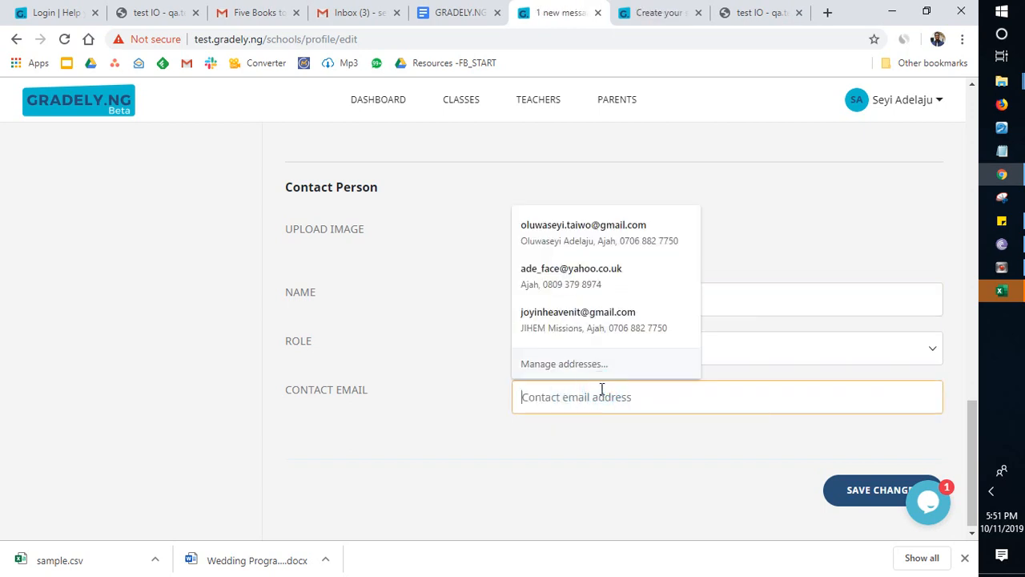
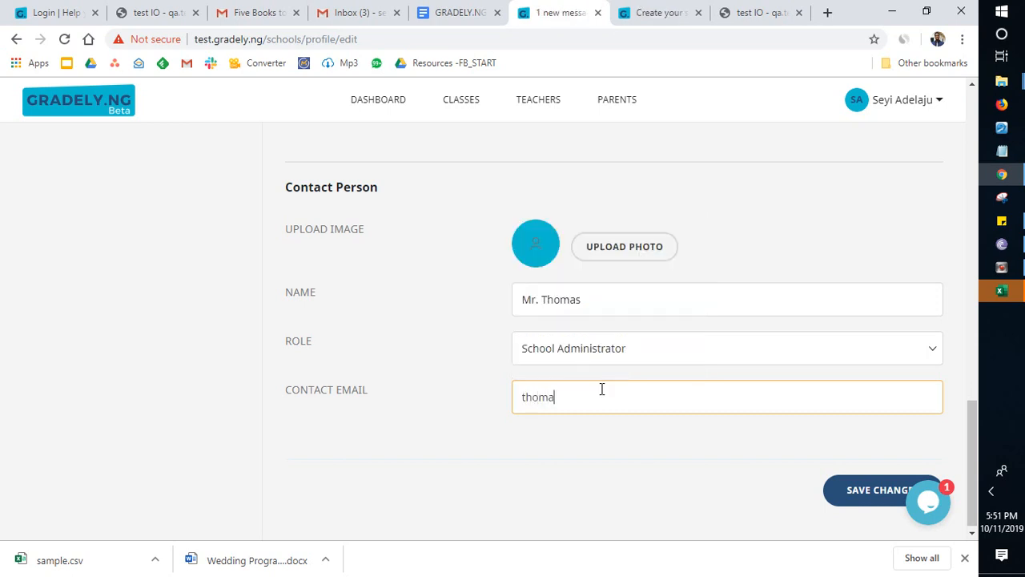
Step: Review the completed school details form, save the changes and check the saved profile
{"action": "scroll", "coordinate": [694, 351], "scroll_direction": "up", "scroll_amount": 1}
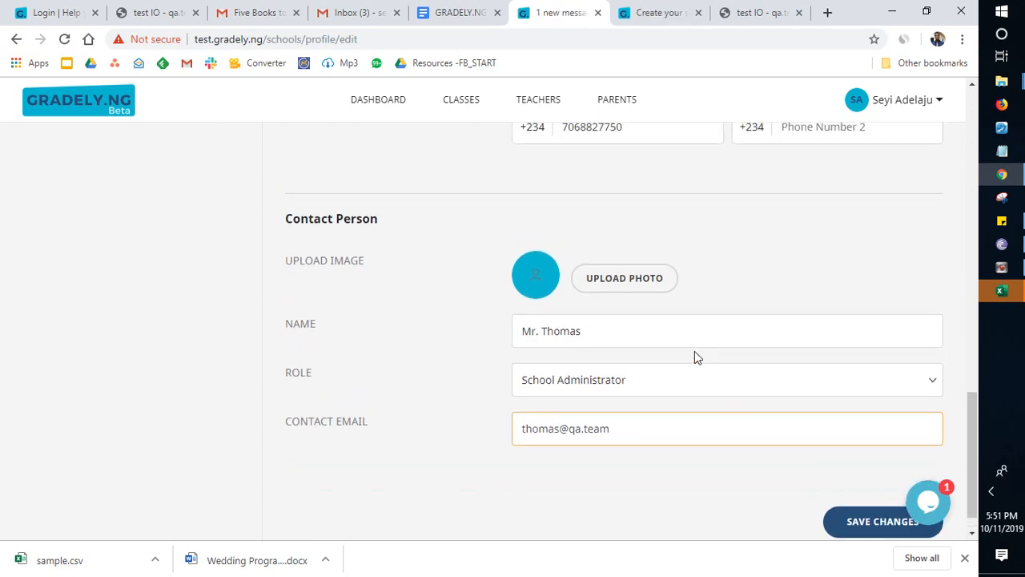
{"action": "scroll", "coordinate": [694, 350], "scroll_direction": "down", "scroll_amount": 1}
{"action": "scroll", "coordinate": [695, 350], "scroll_direction": "up", "scroll_amount": 4}
{"action": "scroll", "coordinate": [694, 353], "scroll_direction": "up", "scroll_amount": 10}
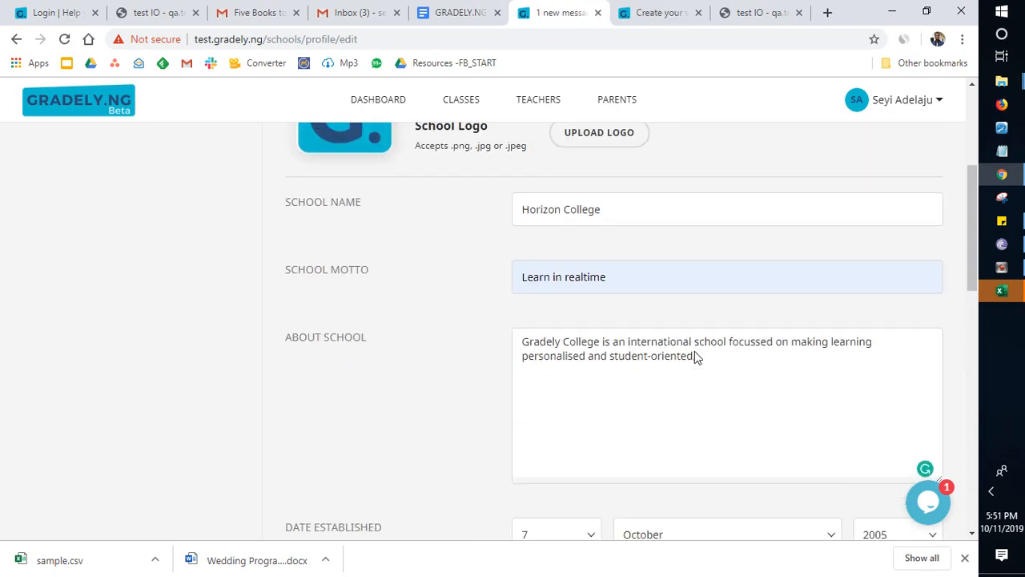
{"action": "scroll", "coordinate": [695, 351], "scroll_direction": "down", "scroll_amount": 1}
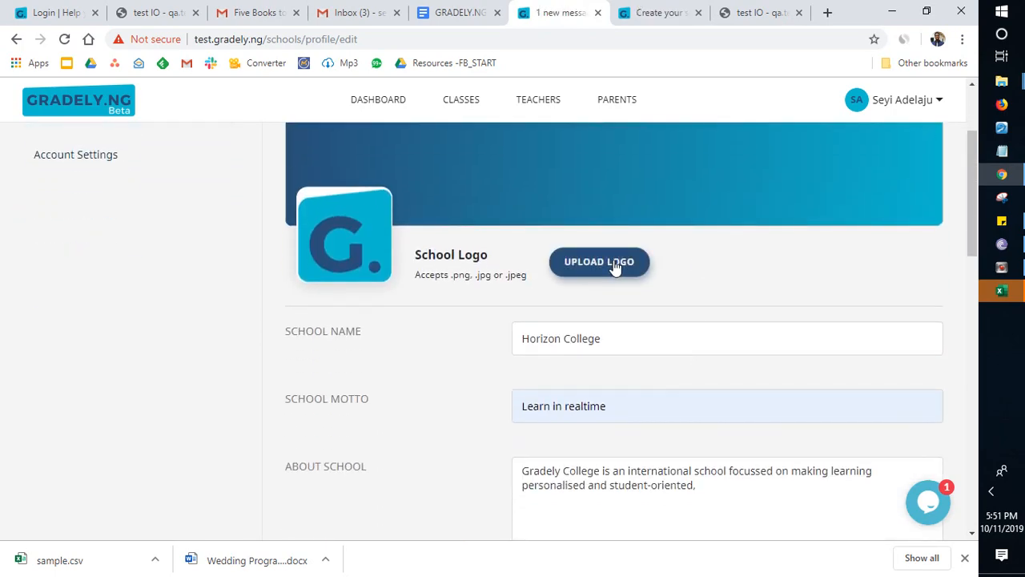
{"action": "scroll", "coordinate": [682, 265], "scroll_direction": "down", "scroll_amount": 10}
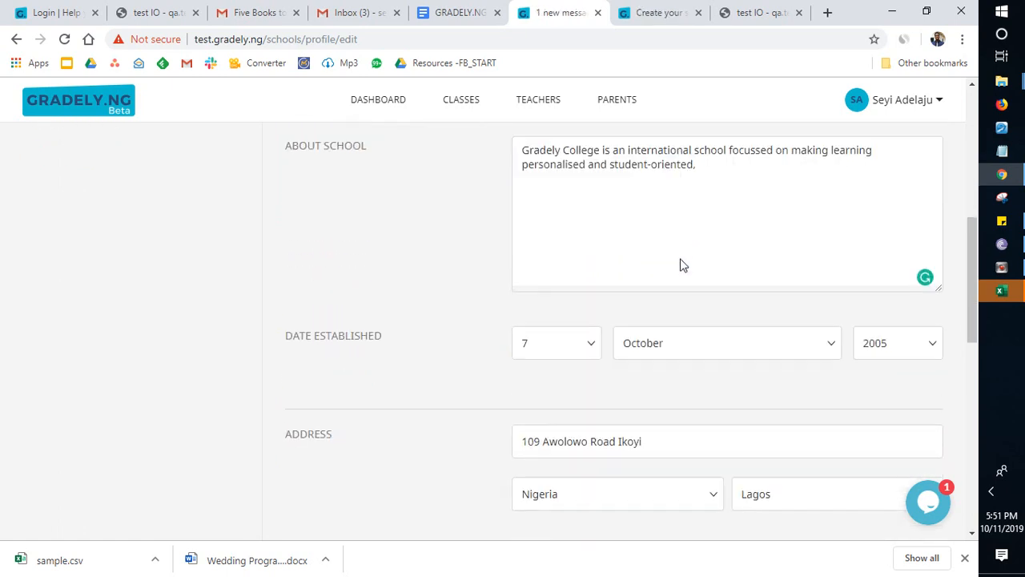
{"action": "scroll", "coordinate": [683, 265], "scroll_direction": "down", "scroll_amount": 2}
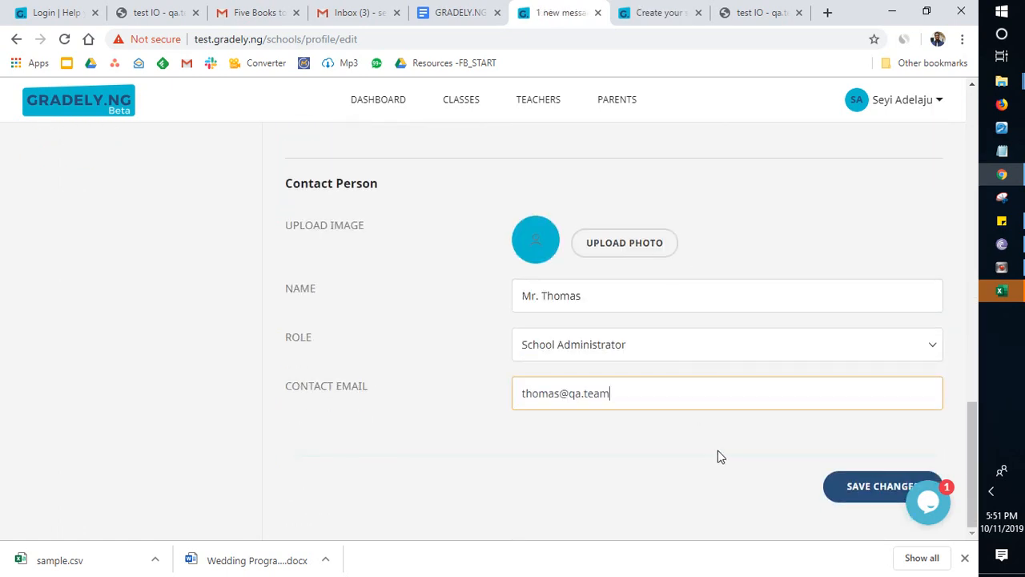
{"action": "left_click", "coordinate": [843, 483]}
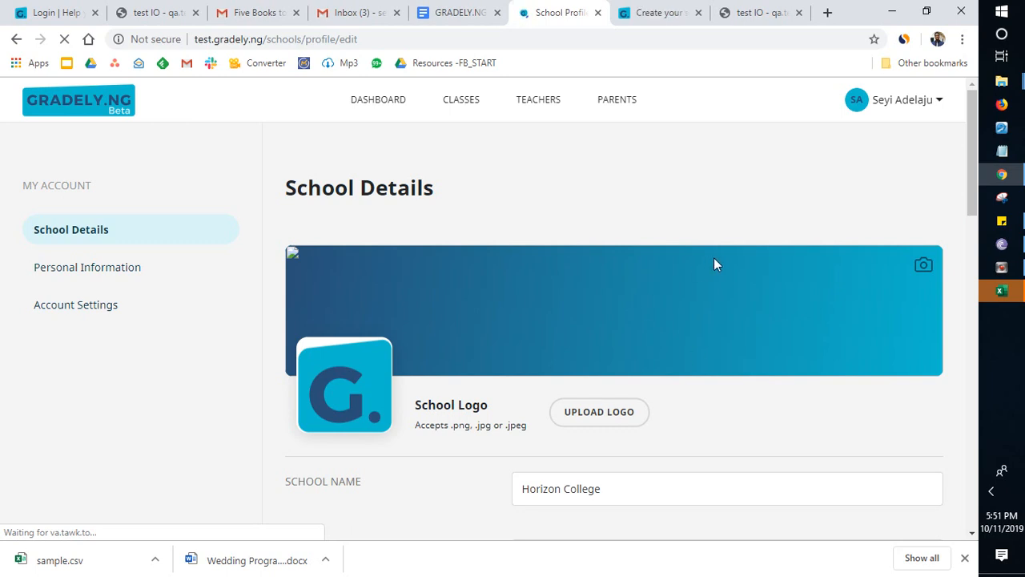
{"action": "scroll", "coordinate": [712, 233], "scroll_direction": "down", "scroll_amount": 3}
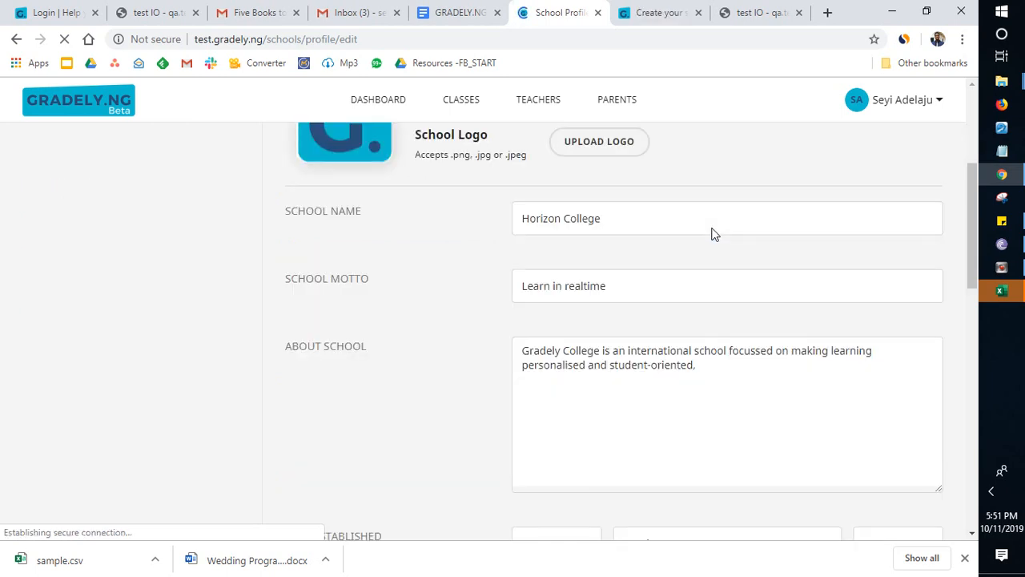
{"action": "scroll", "coordinate": [712, 231], "scroll_direction": "down", "scroll_amount": 2}
{"action": "scroll", "coordinate": [748, 217], "scroll_direction": "up", "scroll_amount": 5}
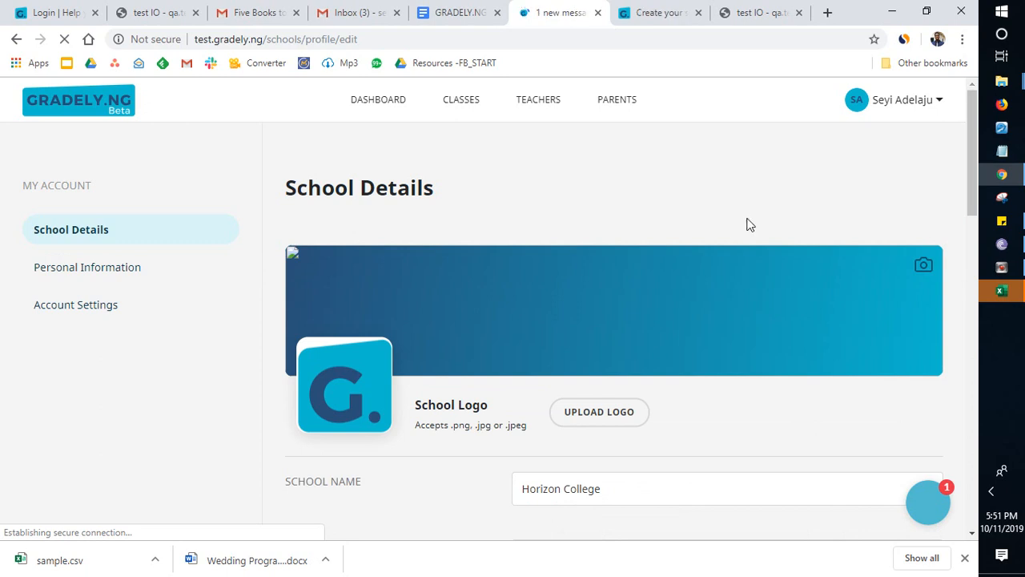